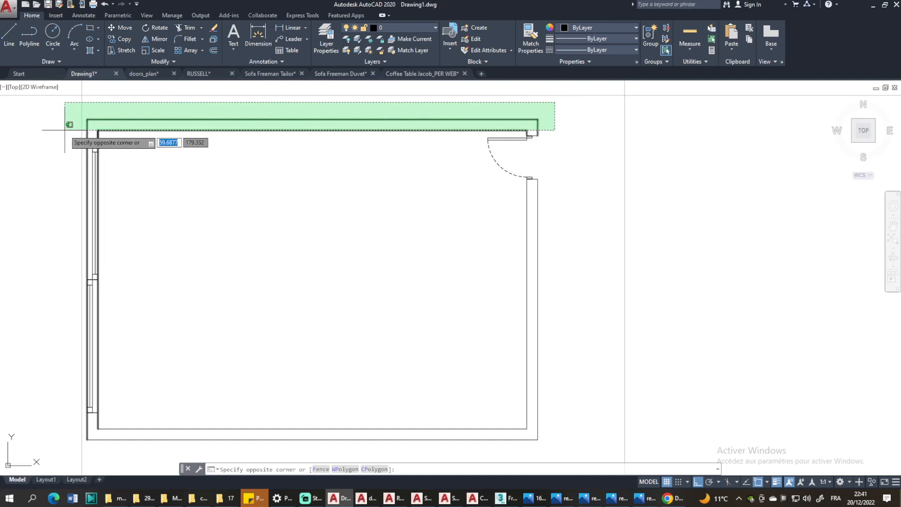
{"action": "key", "text": "Escape"}
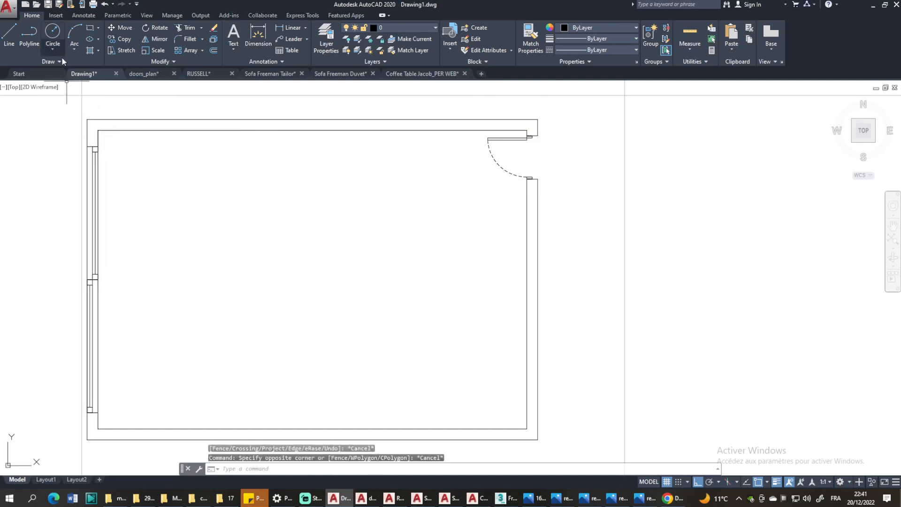
{"action": "scroll", "coordinate": [85, 137], "scroll_direction": "up", "scroll_amount": 2}
{"action": "scroll", "coordinate": [84, 117], "scroll_direction": "down", "scroll_amount": 2}
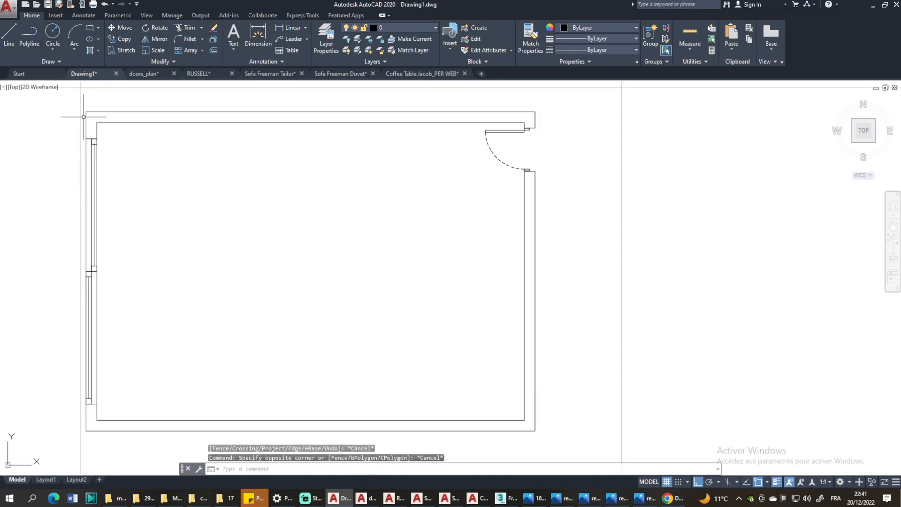
{"action": "middle_click_drag", "start_coordinate": [131, 115], "coordinate": [134, 169]}
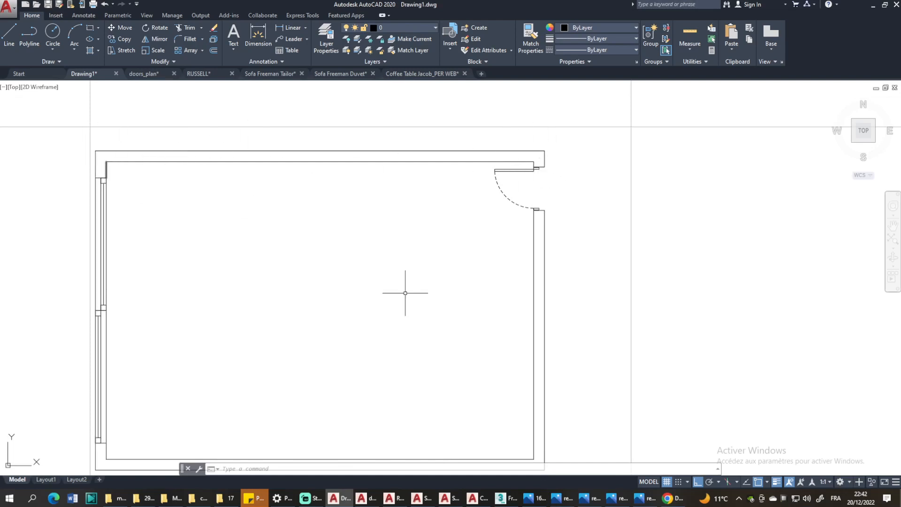
{"action": "middle_click_drag", "start_coordinate": [405, 294], "coordinate": [395, 229]}
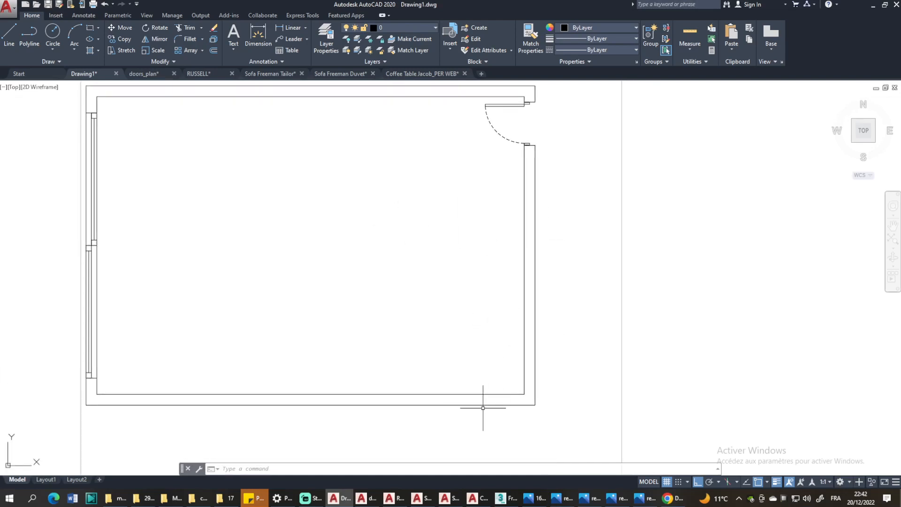
{"action": "middle_click_drag", "start_coordinate": [145, 153], "coordinate": [165, 165]}
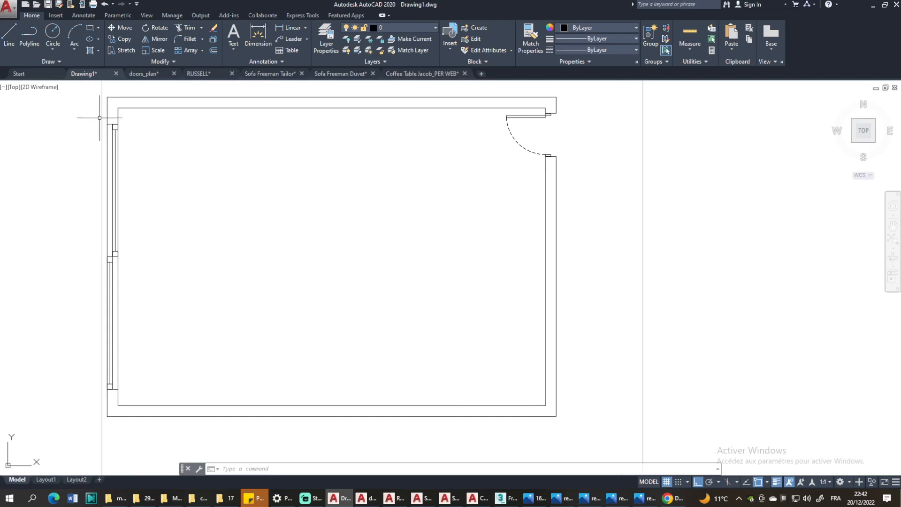
{"action": "scroll", "coordinate": [100, 118], "scroll_direction": "up", "scroll_amount": 2}
{"action": "scroll", "coordinate": [95, 116], "scroll_direction": "down", "scroll_amount": 2}
{"action": "middle_click_drag", "start_coordinate": [94, 116], "coordinate": [124, 129]}
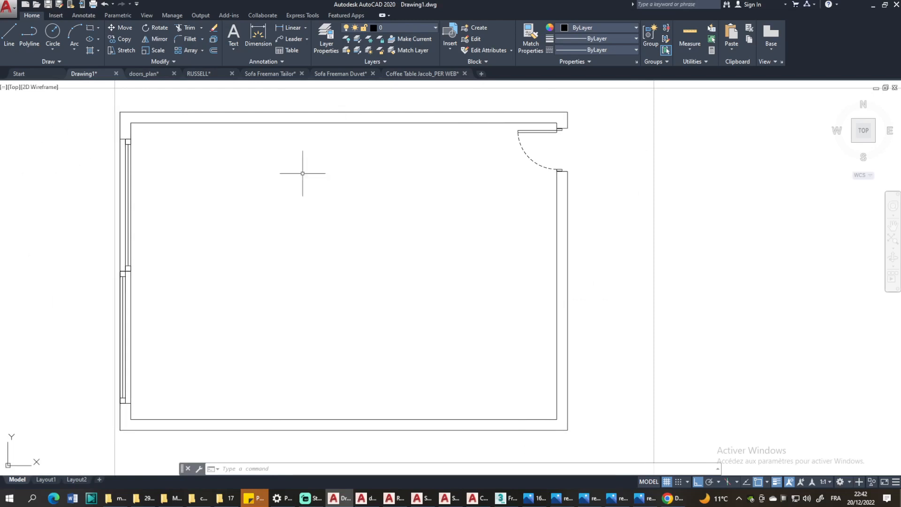
Step: Select the upper wall's separate line segments, including its door and window ends, to examine how the outline is built
{"action": "left_click", "coordinate": [577, 107]}
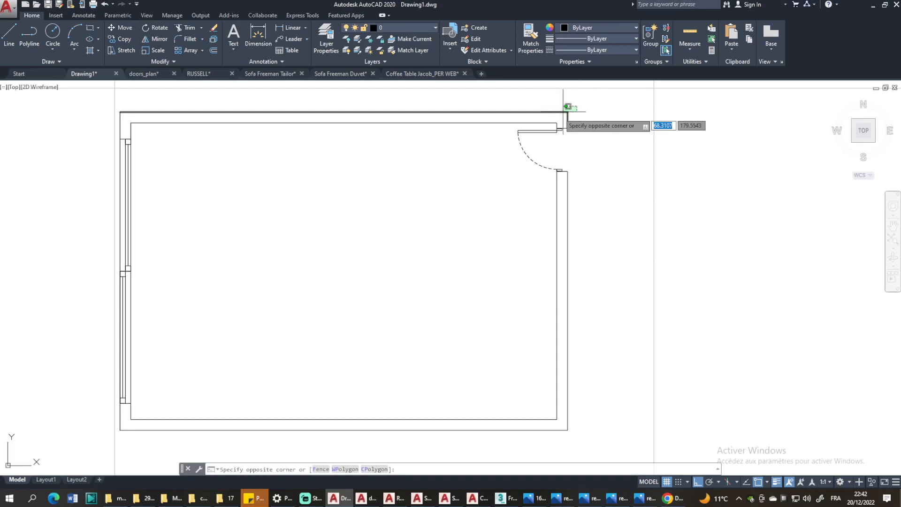
{"action": "left_click", "coordinate": [542, 125]}
{"action": "scroll", "coordinate": [569, 126], "scroll_direction": "up", "scroll_amount": 4}
{"action": "left_click", "coordinate": [544, 152]}
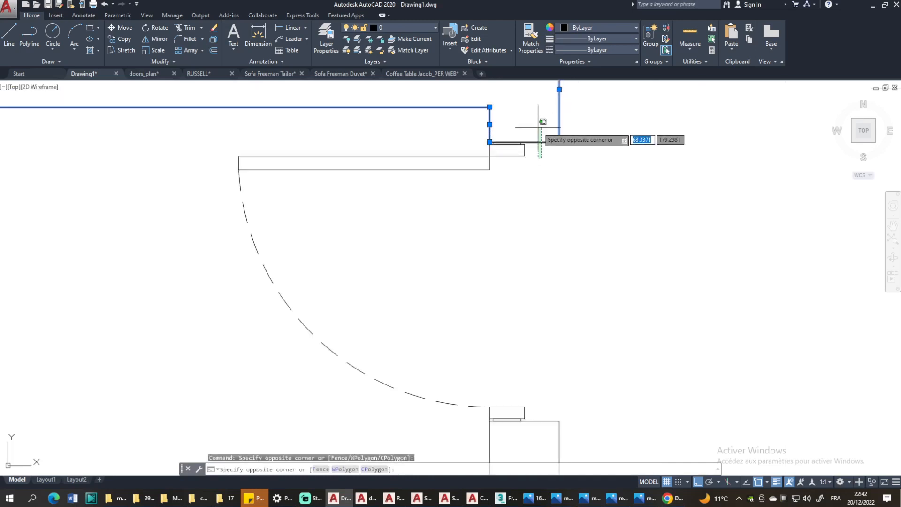
{"action": "left_click", "coordinate": [542, 128]}
{"action": "scroll", "coordinate": [543, 130], "scroll_direction": "down", "scroll_amount": 3}
{"action": "scroll", "coordinate": [543, 130], "scroll_direction": "down", "scroll_amount": 2}
{"action": "scroll", "coordinate": [108, 120], "scroll_direction": "up", "scroll_amount": 8}
{"action": "scroll", "coordinate": [117, 121], "scroll_direction": "down", "scroll_amount": 2}
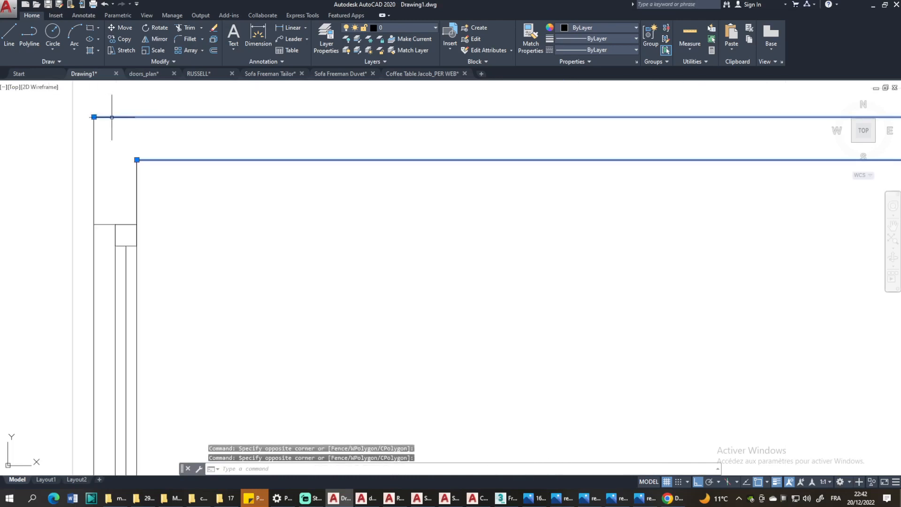
{"action": "left_click", "coordinate": [137, 182]}
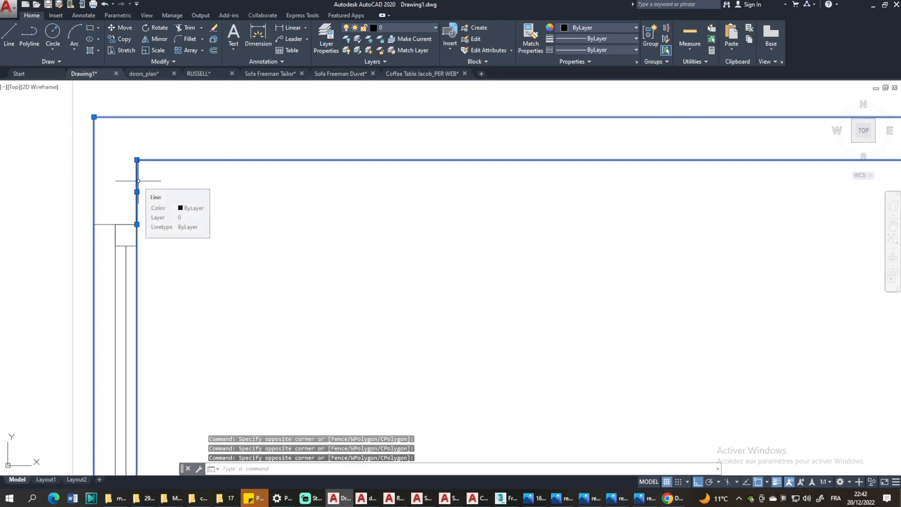
{"action": "scroll", "coordinate": [138, 180], "scroll_direction": "down", "scroll_amount": 6}
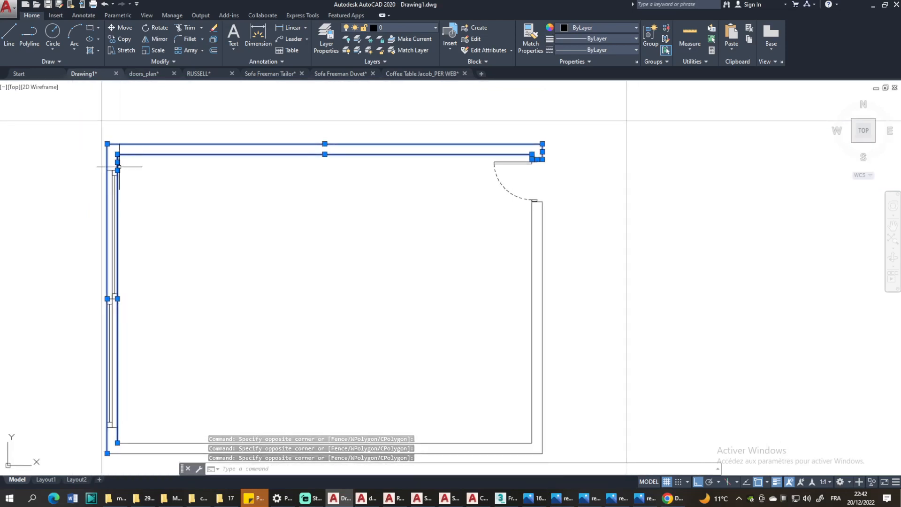
{"action": "scroll", "coordinate": [117, 162], "scroll_direction": "up", "scroll_amount": 2}
{"action": "scroll", "coordinate": [115, 158], "scroll_direction": "down", "scroll_amount": 2}
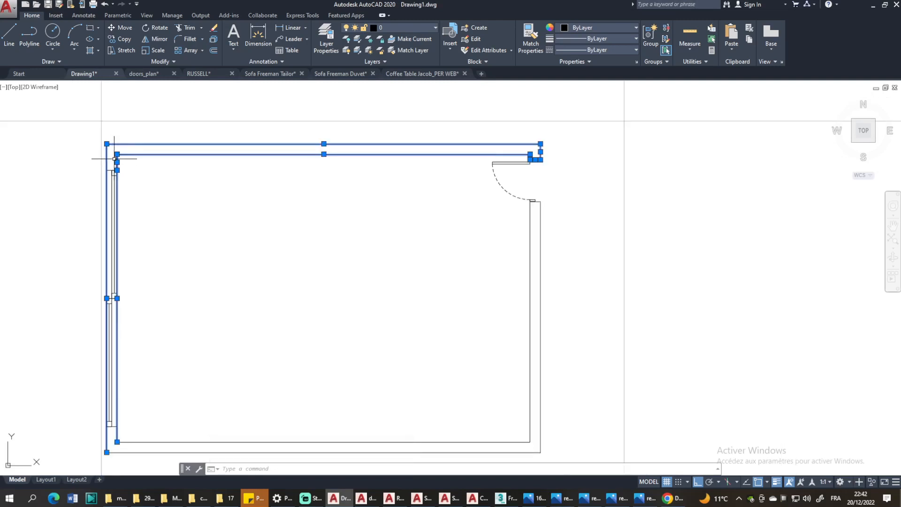
{"action": "scroll", "coordinate": [114, 159], "scroll_direction": "up", "scroll_amount": 2}
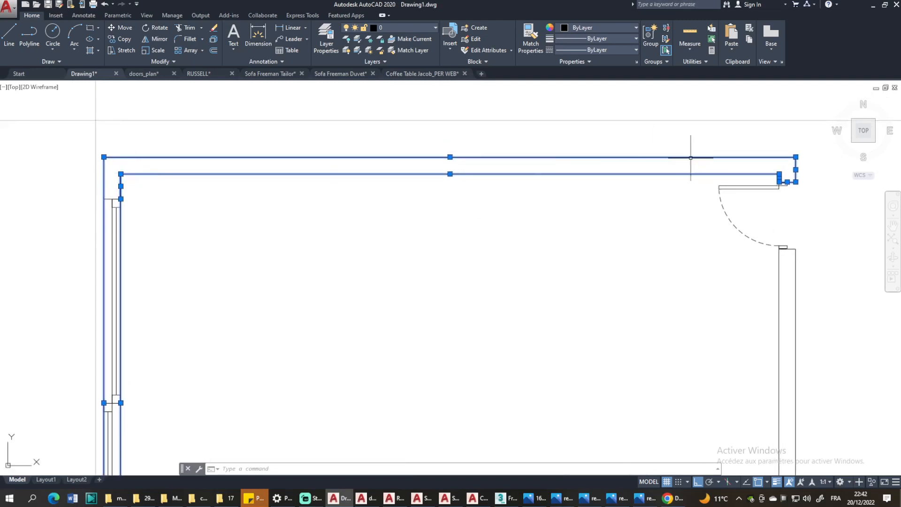
{"action": "scroll", "coordinate": [691, 158], "scroll_direction": "down", "scroll_amount": 2}
{"action": "middle_click_drag", "start_coordinate": [744, 313], "coordinate": [674, 274]}
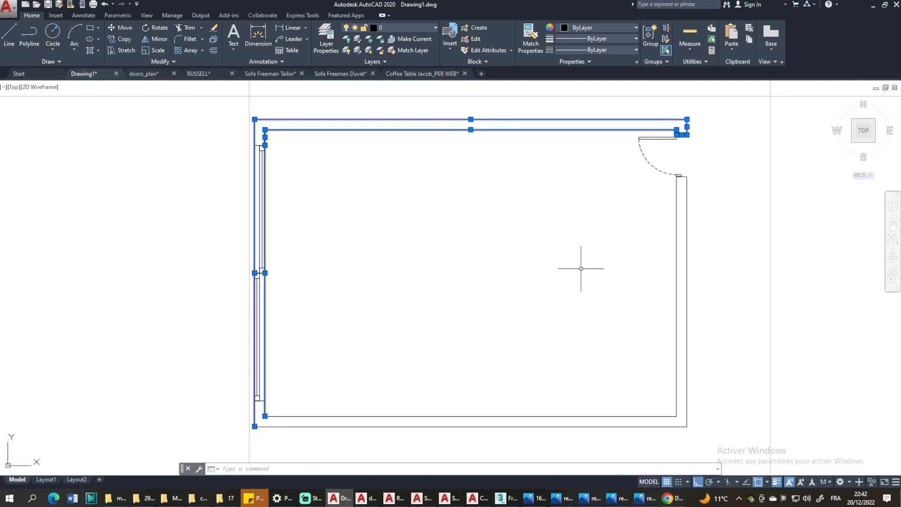
{"action": "key", "text": "Escape"}
Step: Draw a polyline from the upper door jamb's inner corner along the upper wall's inner face to the window, and across the wall thickness
{"action": "middle_click_drag", "start_coordinate": [337, 137], "coordinate": [240, 184]}
{"action": "scroll", "coordinate": [474, 173], "scroll_direction": "up", "scroll_amount": 2}
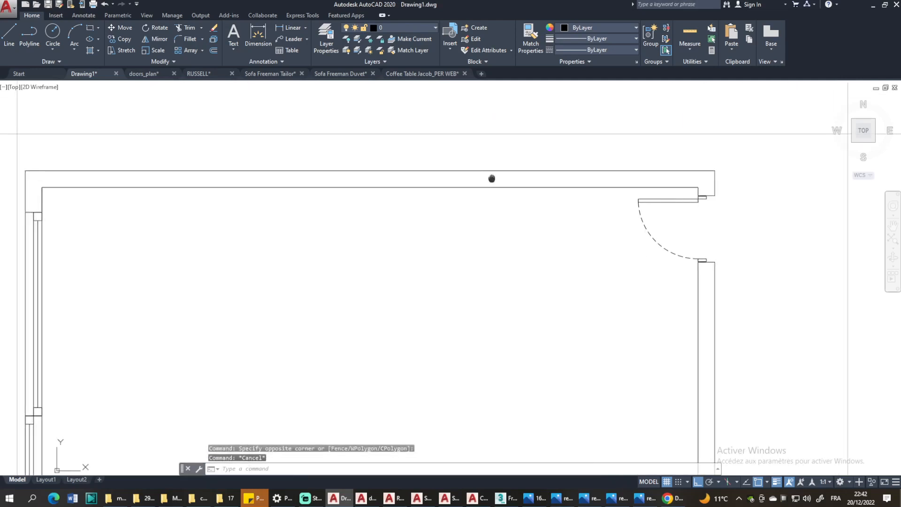
{"action": "left_click", "coordinate": [32, 44]}
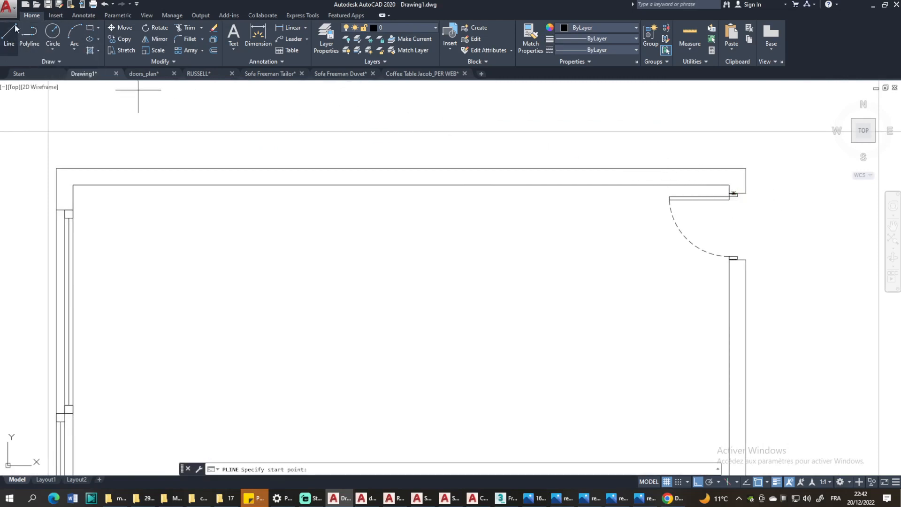
{"action": "scroll", "coordinate": [724, 191], "scroll_direction": "up", "scroll_amount": 3}
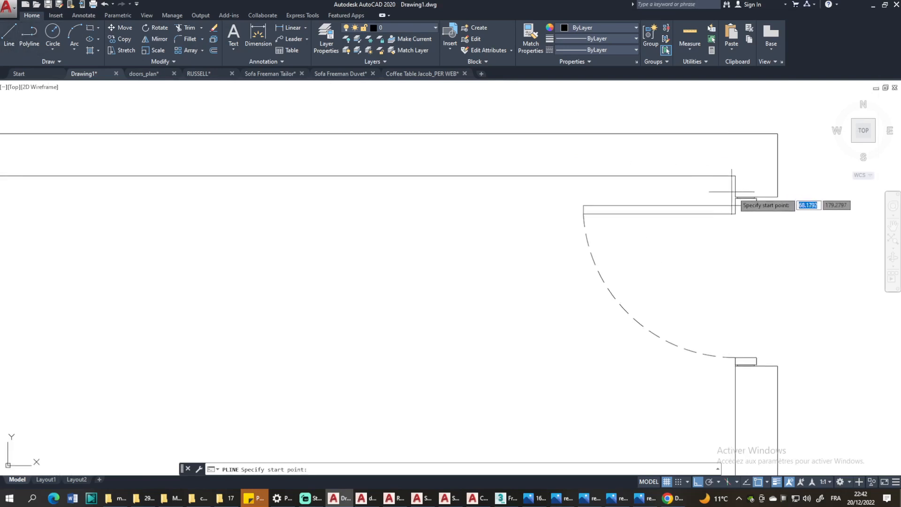
{"action": "left_click", "coordinate": [735, 198]}
{"action": "scroll", "coordinate": [596, 192], "scroll_direction": "down", "scroll_amount": 5}
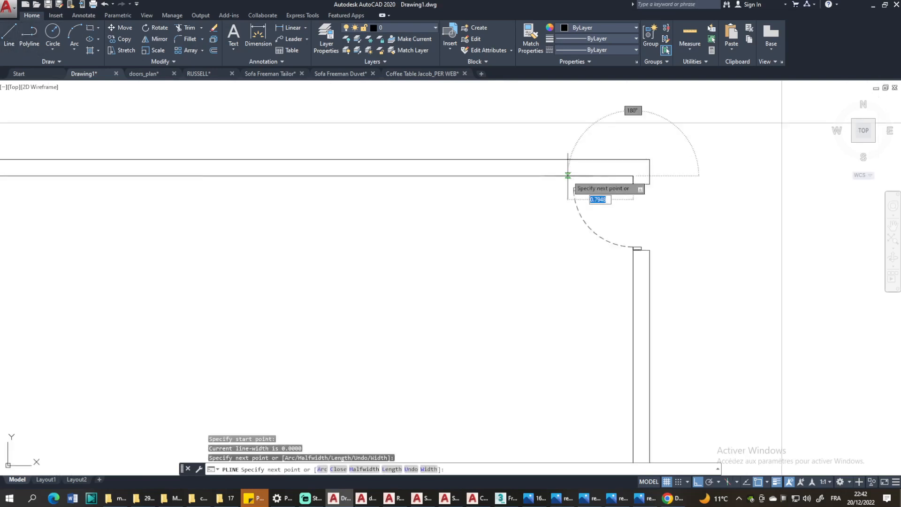
{"action": "scroll", "coordinate": [188, 155], "scroll_direction": "up", "scroll_amount": 4}
{"action": "left_click", "coordinate": [196, 240]}
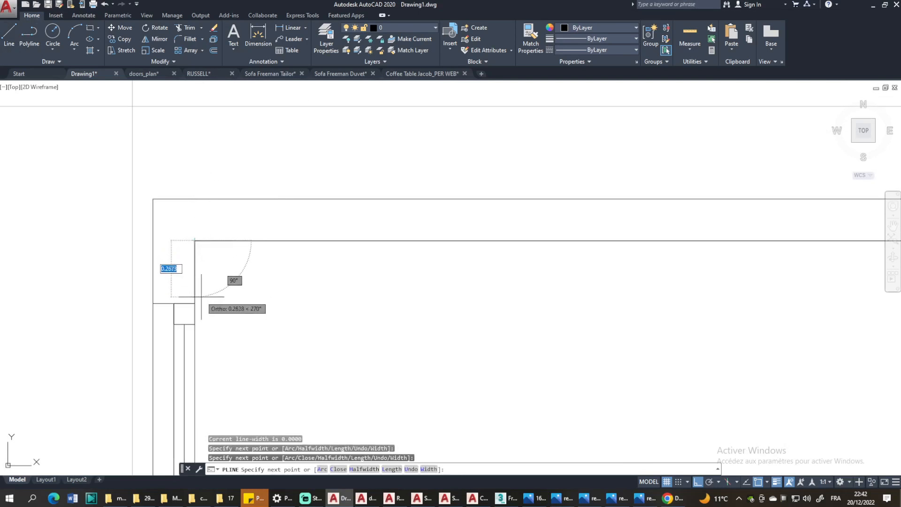
{"action": "left_click", "coordinate": [195, 304]}
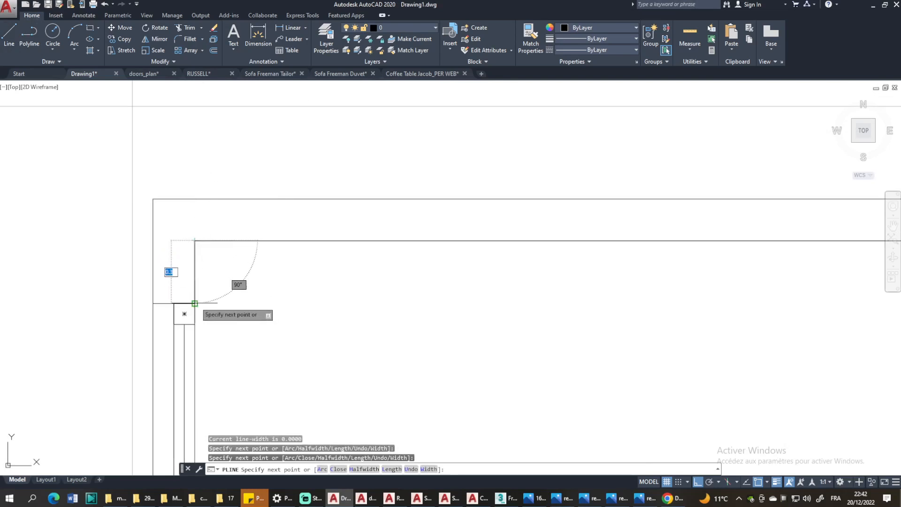
{"action": "left_click", "coordinate": [153, 304]}
Step: Continue the polyline along the upper wall's outer face, down to the door opening and back to its starting corner, and end it
{"action": "left_click", "coordinate": [153, 198]}
{"action": "scroll", "coordinate": [185, 183], "scroll_direction": "down", "scroll_amount": 4}
{"action": "scroll", "coordinate": [732, 189], "scroll_direction": "up", "scroll_amount": 4}
{"action": "middle_click_drag", "start_coordinate": [775, 189], "coordinate": [266, 174]}
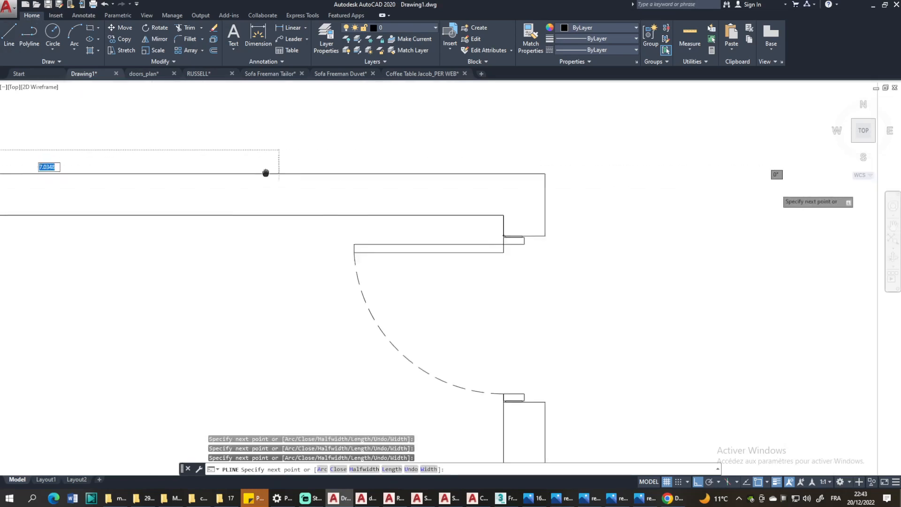
{"action": "left_click", "coordinate": [537, 173]}
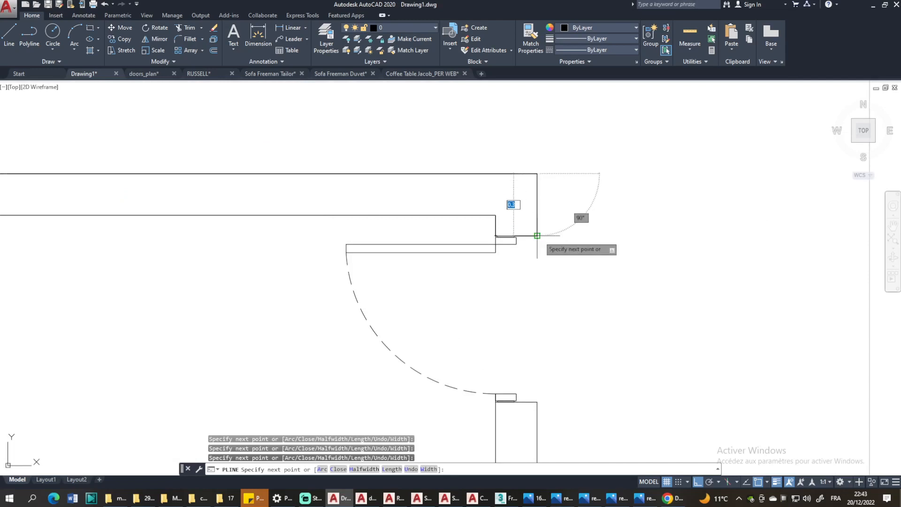
{"action": "left_click", "coordinate": [537, 235]}
{"action": "scroll", "coordinate": [490, 230], "scroll_direction": "up", "scroll_amount": 5}
{"action": "scroll", "coordinate": [493, 233], "scroll_direction": "up", "scroll_amount": 4}
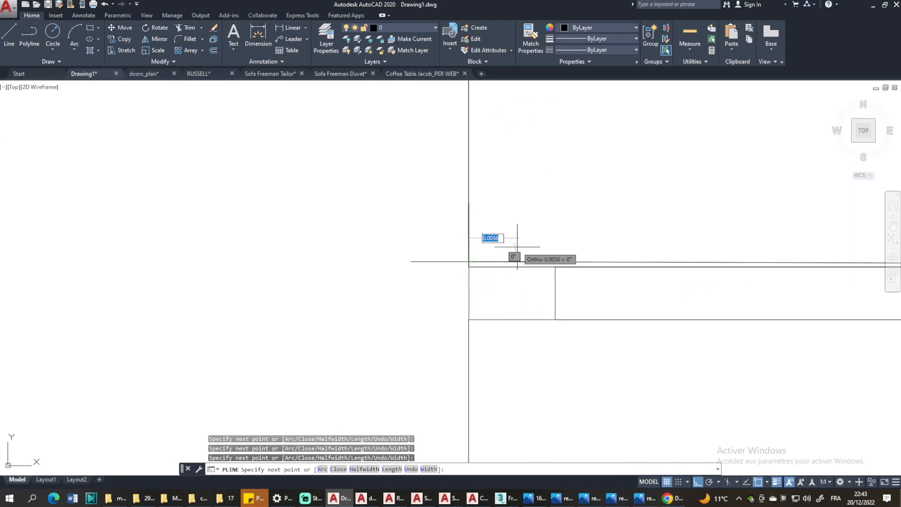
{"action": "key", "text": "Return"}
Step: Select the upper wall's polyline and the right wall's lines to compare the single outline with separate segments
{"action": "scroll", "coordinate": [490, 212], "scroll_direction": "down", "scroll_amount": 6}
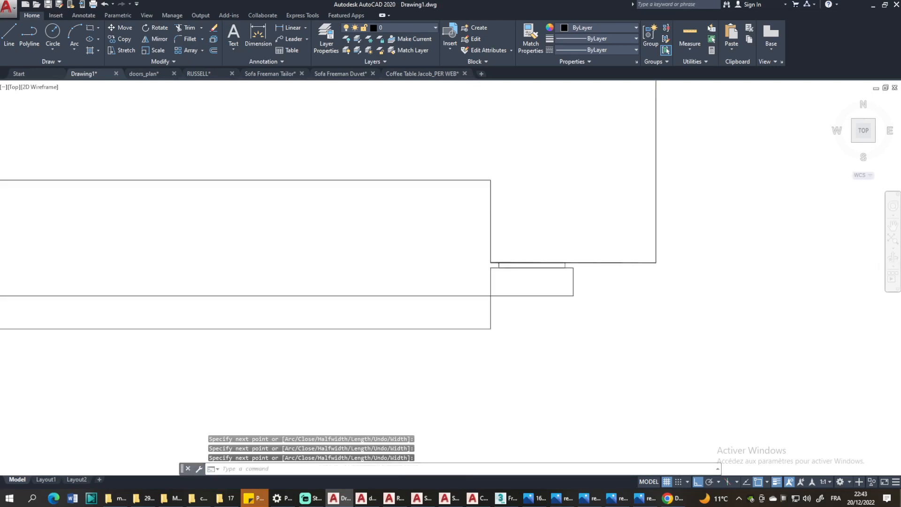
{"action": "scroll", "coordinate": [488, 202], "scroll_direction": "down", "scroll_amount": 6}
{"action": "scroll", "coordinate": [474, 162], "scroll_direction": "up", "scroll_amount": 3}
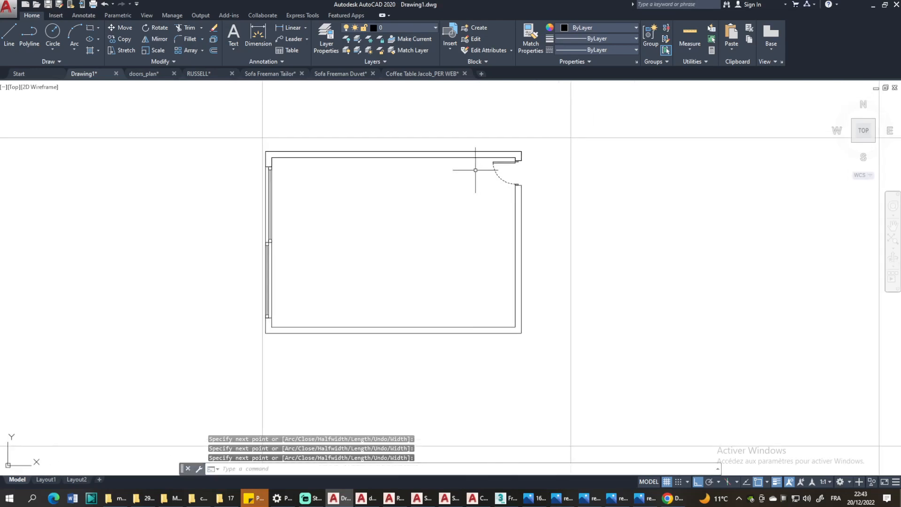
{"action": "scroll", "coordinate": [246, 146], "scroll_direction": "up", "scroll_amount": 2}
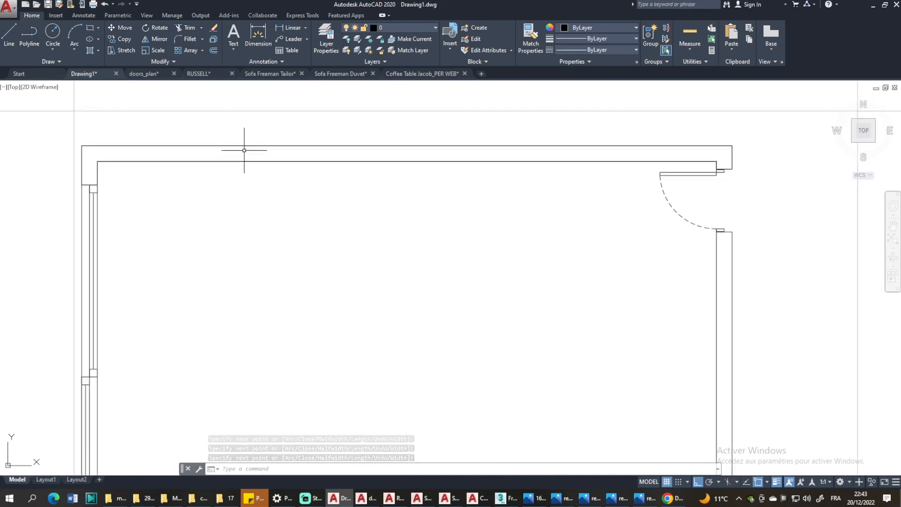
{"action": "left_click", "coordinate": [246, 145]}
{"action": "scroll", "coordinate": [555, 196], "scroll_direction": "down", "scroll_amount": 2}
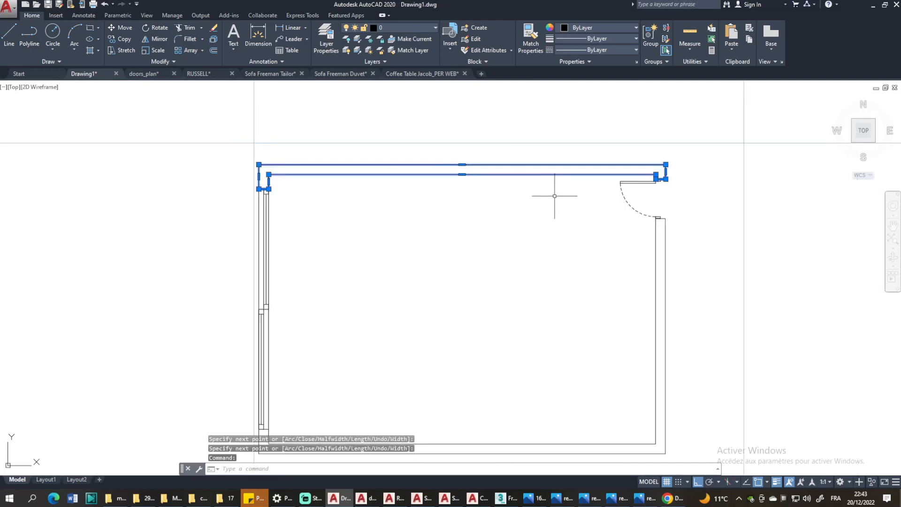
{"action": "middle_click_drag", "start_coordinate": [569, 269], "coordinate": [522, 203]}
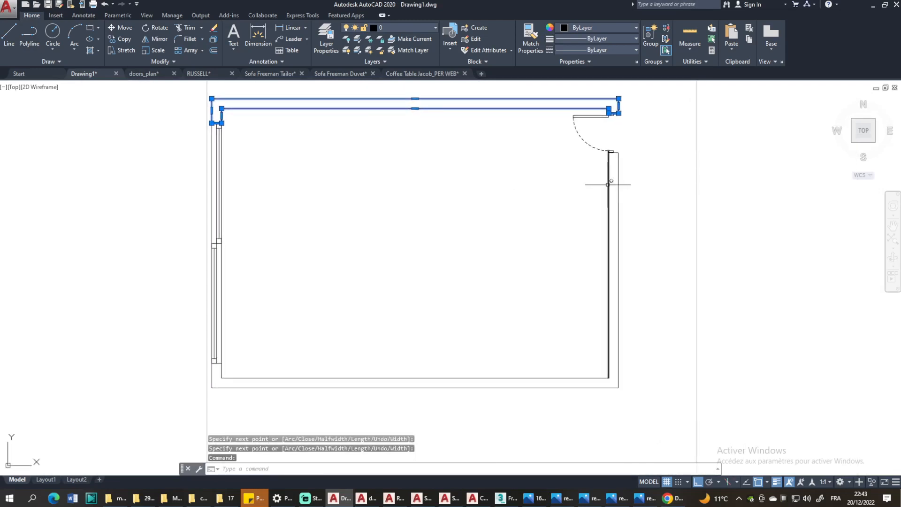
{"action": "left_click", "coordinate": [610, 211]}
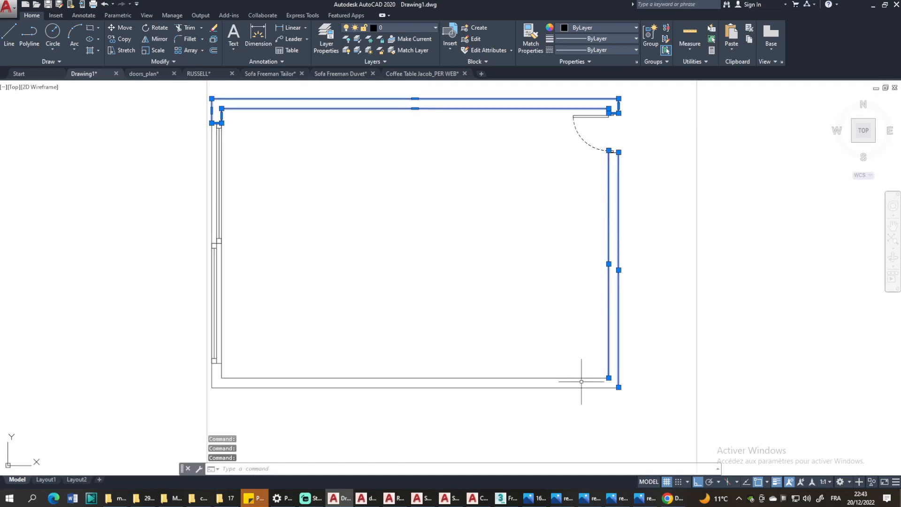
{"action": "key", "text": "Escape"}
Step: Reselect the upper wall's polyline and inspect how its ends meet at the door jamb
{"action": "left_click", "coordinate": [403, 98]}
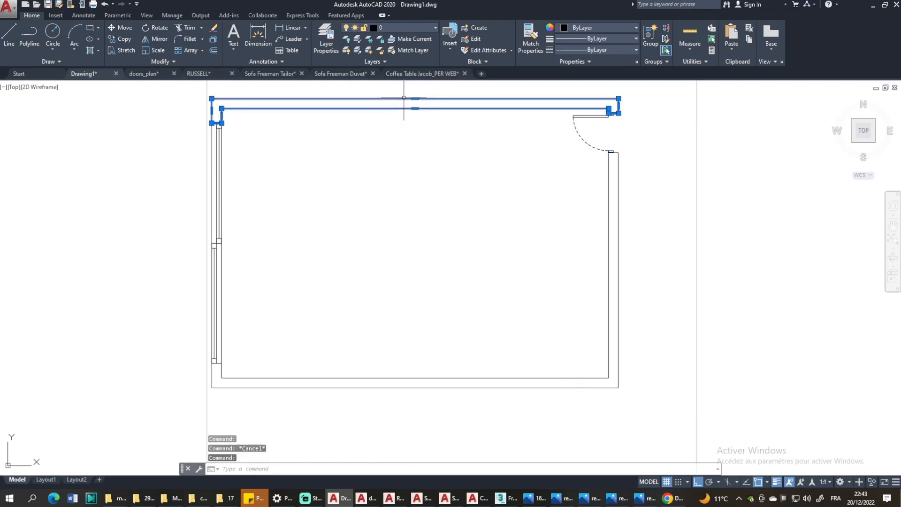
{"action": "scroll", "coordinate": [627, 113], "scroll_direction": "up", "scroll_amount": 3}
{"action": "scroll", "coordinate": [547, 252], "scroll_direction": "up", "scroll_amount": 2}
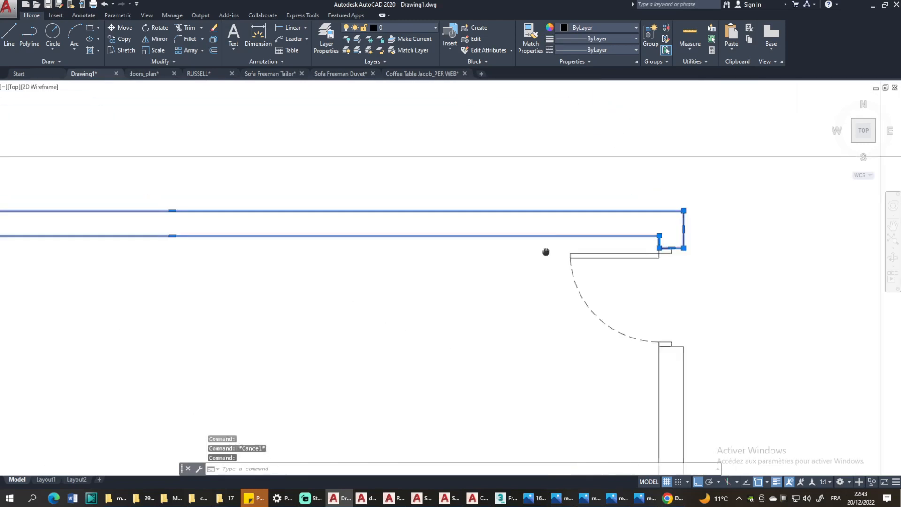
{"action": "scroll", "coordinate": [648, 241], "scroll_direction": "up", "scroll_amount": 7}
{"action": "middle_click_drag", "start_coordinate": [408, 357], "coordinate": [425, 183]}
{"action": "scroll", "coordinate": [425, 192], "scroll_direction": "up", "scroll_amount": 8}
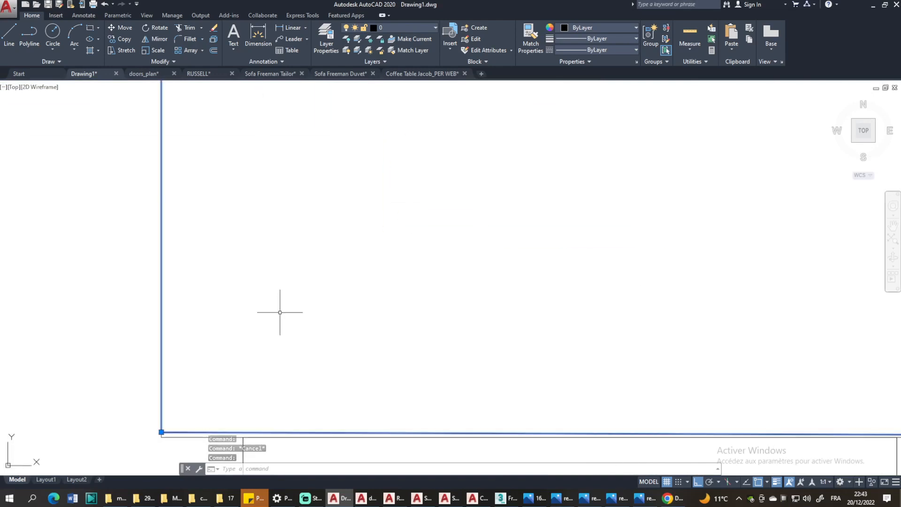
{"action": "middle_click_drag", "start_coordinate": [205, 426], "coordinate": [311, 265]}
{"action": "scroll", "coordinate": [296, 270], "scroll_direction": "up", "scroll_amount": 5}
{"action": "key", "text": "Escape"}
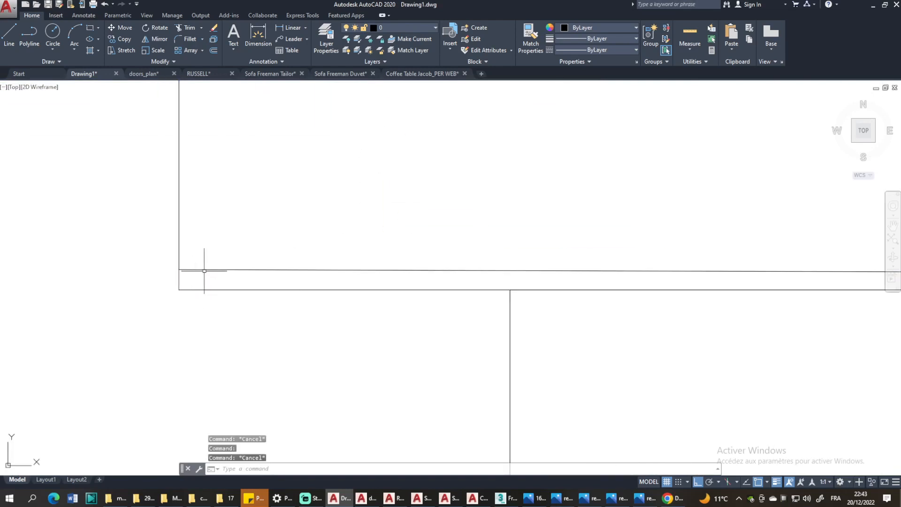
{"action": "left_click", "coordinate": [204, 271]}
{"action": "scroll", "coordinate": [234, 229], "scroll_direction": "down", "scroll_amount": 10}
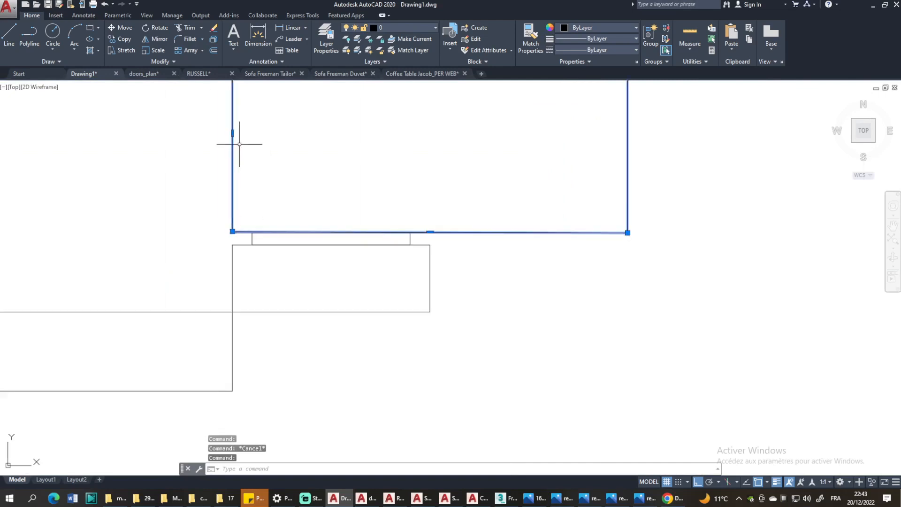
{"action": "middle_click_drag", "start_coordinate": [239, 143], "coordinate": [280, 386]}
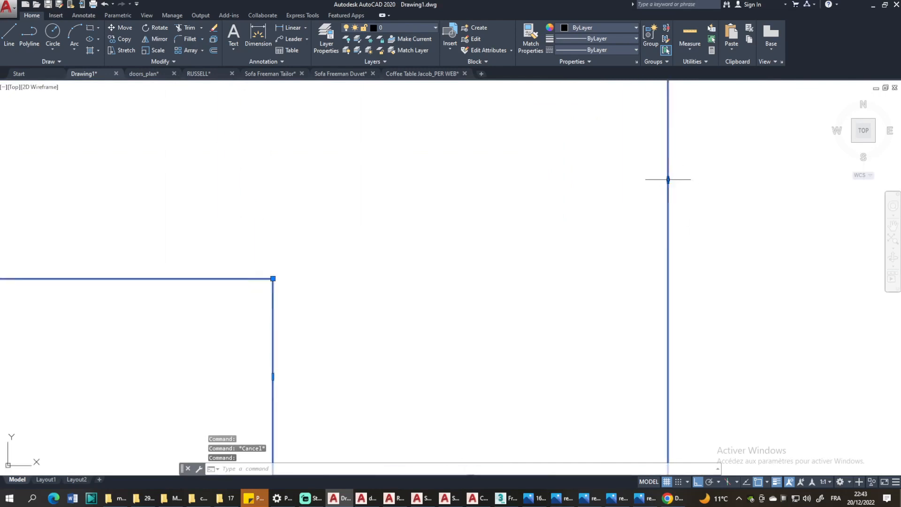
Step: Try stretching the upper wall polyline's door-side end outward and back to the wall line, and undo the last stretch
{"action": "middle_click_drag", "start_coordinate": [668, 179], "coordinate": [488, 239]}
{"action": "left_click", "coordinate": [502, 232]}
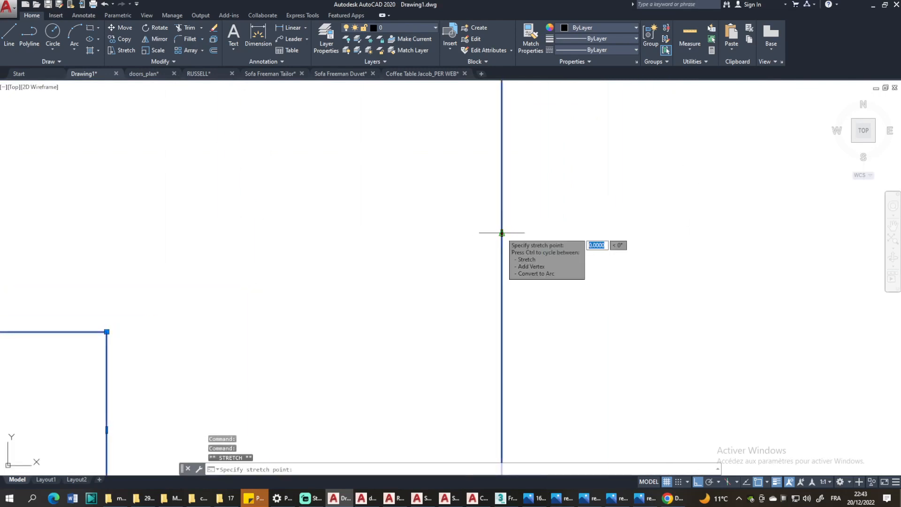
{"action": "scroll", "coordinate": [624, 225], "scroll_direction": "down", "scroll_amount": 5}
{"action": "left_click", "coordinate": [711, 226]}
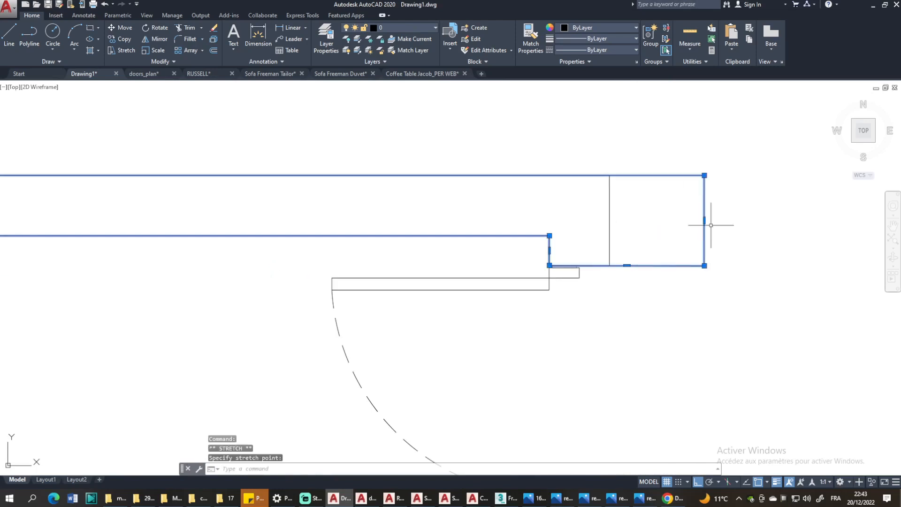
{"action": "left_click", "coordinate": [704, 220]}
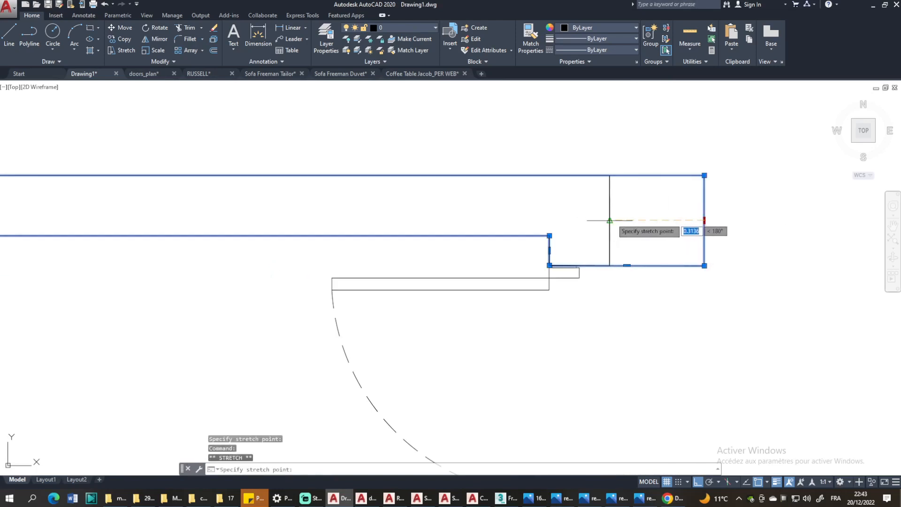
{"action": "left_click", "coordinate": [609, 221]}
{"action": "scroll", "coordinate": [612, 219], "scroll_direction": "up", "scroll_amount": 8}
{"action": "scroll", "coordinate": [612, 218], "scroll_direction": "down", "scroll_amount": 4}
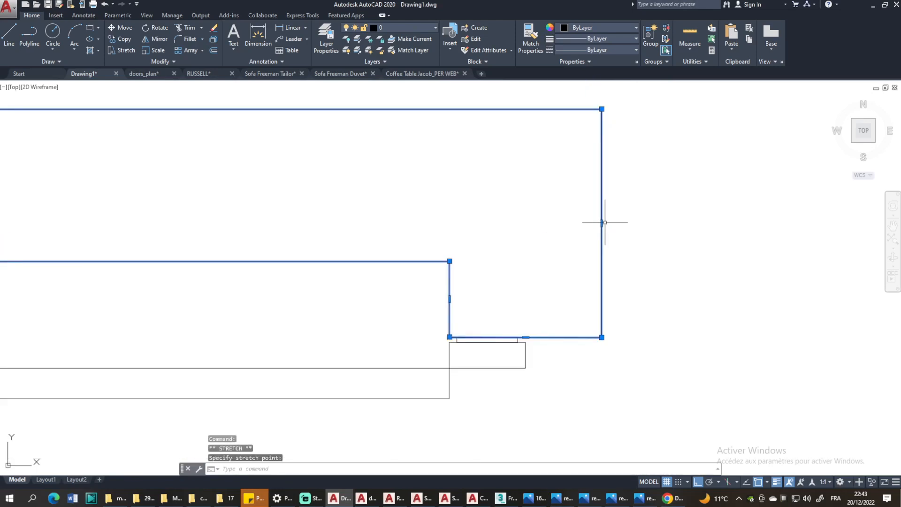
{"action": "left_click", "coordinate": [603, 223]}
{"action": "left_click", "coordinate": [770, 212]}
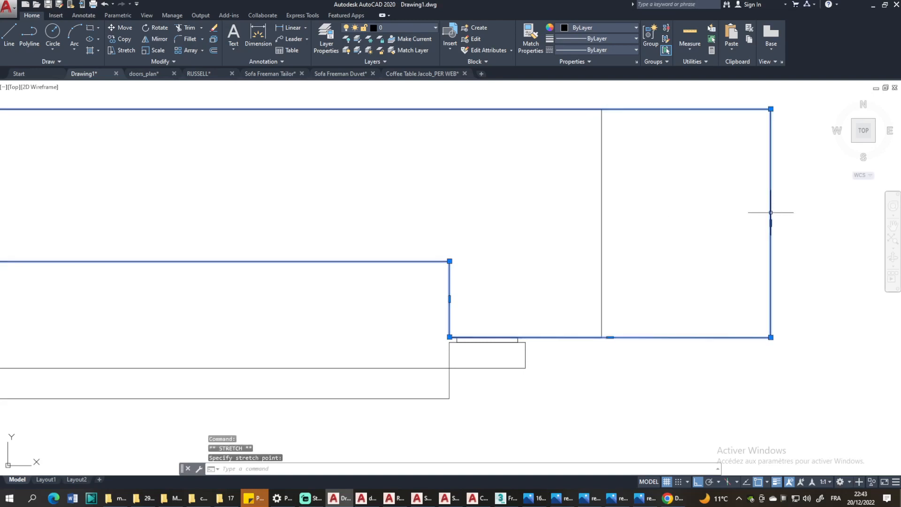
{"action": "key", "text": "ctrl+z"}
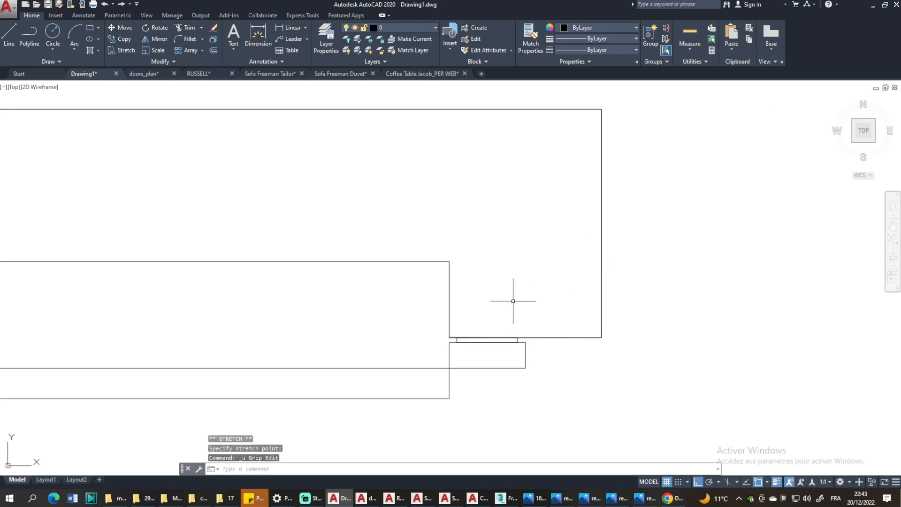
Step: Stretch the upper wall polyline's misplaced vertex at the door rebate onto the true jamb corner and deselect it
{"action": "left_click", "coordinate": [449, 282]}
{"action": "scroll", "coordinate": [443, 351], "scroll_direction": "up", "scroll_amount": 6}
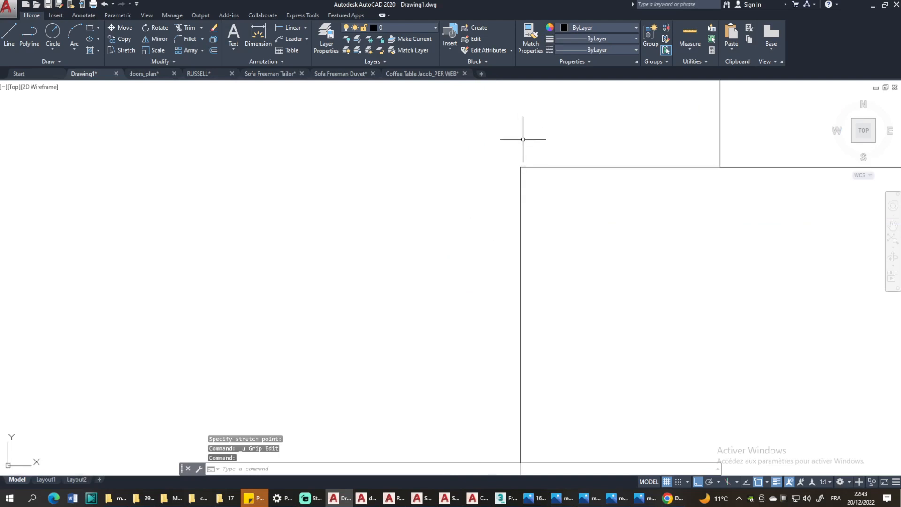
{"action": "scroll", "coordinate": [413, 221], "scroll_direction": "down", "scroll_amount": 2}
{"action": "left_click", "coordinate": [427, 219]}
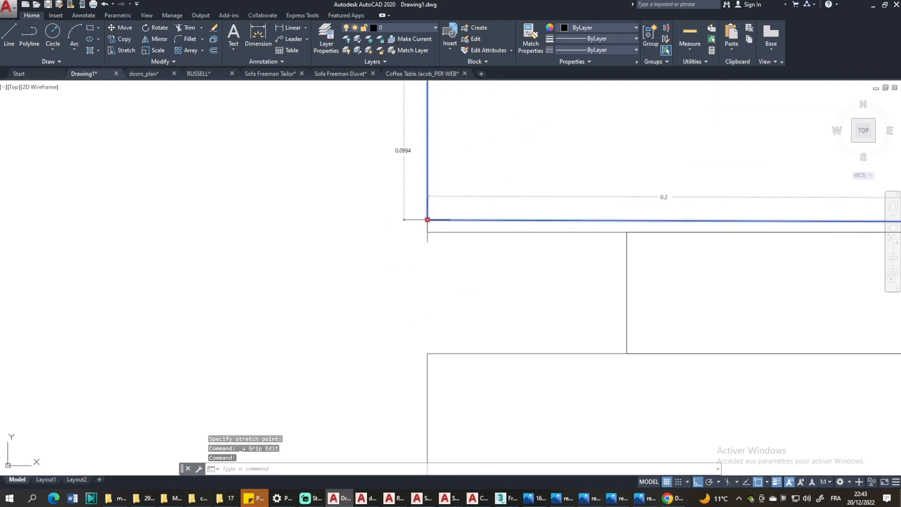
{"action": "left_click", "coordinate": [427, 231]}
{"action": "scroll", "coordinate": [428, 234], "scroll_direction": "down", "scroll_amount": 6}
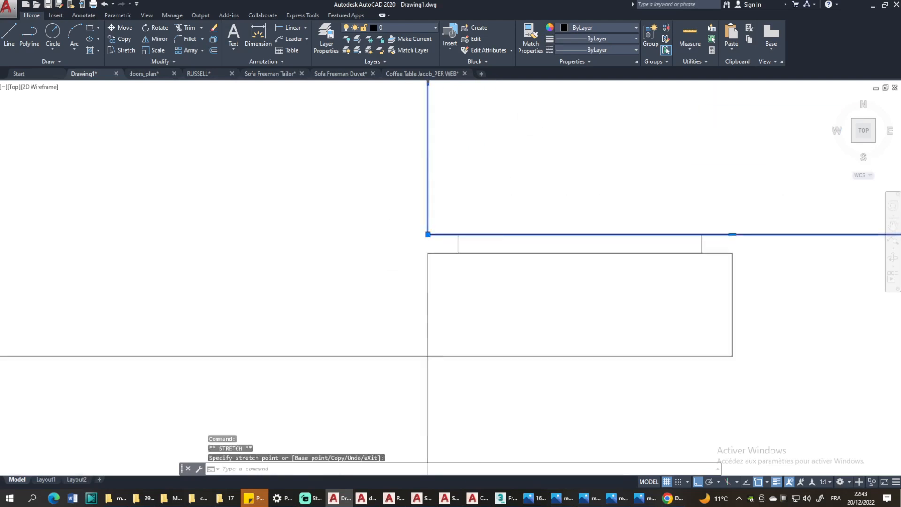
{"action": "key", "text": "Escape"}
Step: Draw a polyline from the lower door jamb's inner corner across the jamb and along the right and lower walls' outer faces to the window
{"action": "scroll", "coordinate": [479, 248], "scroll_direction": "up", "scroll_amount": 5}
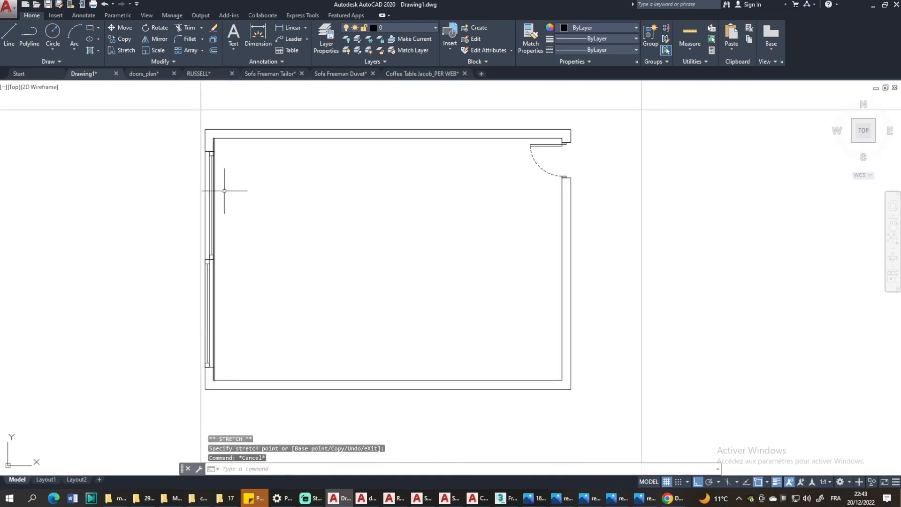
{"action": "middle_click_drag", "start_coordinate": [224, 191], "coordinate": [197, 187]}
{"action": "left_click", "coordinate": [29, 35]}
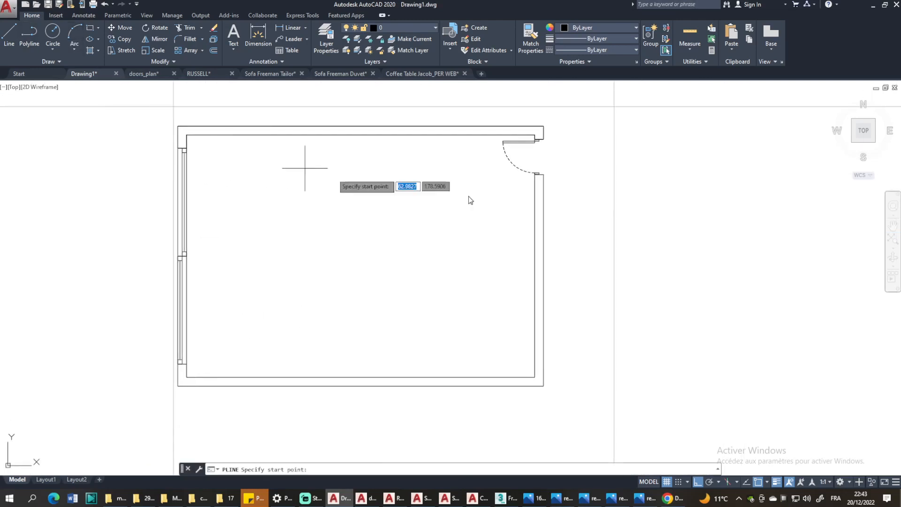
{"action": "scroll", "coordinate": [546, 176], "scroll_direction": "up", "scroll_amount": 8}
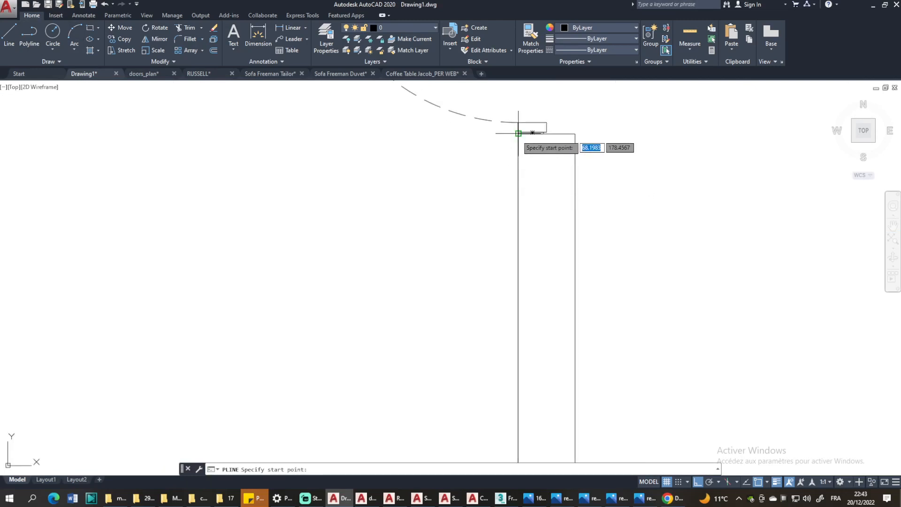
{"action": "left_click", "coordinate": [518, 133]}
{"action": "scroll", "coordinate": [576, 136], "scroll_direction": "down", "scroll_amount": 4}
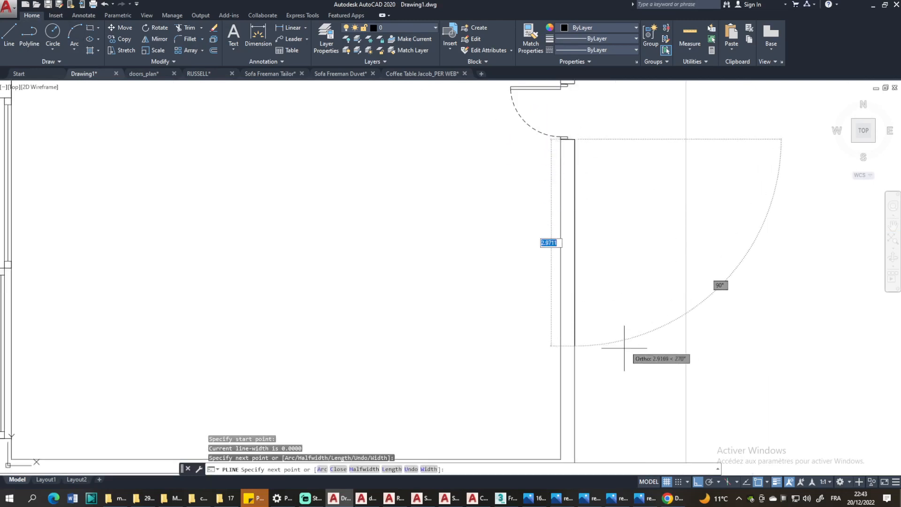
{"action": "middle_click_drag", "start_coordinate": [624, 348], "coordinate": [651, 221]}
{"action": "left_click", "coordinate": [600, 346]}
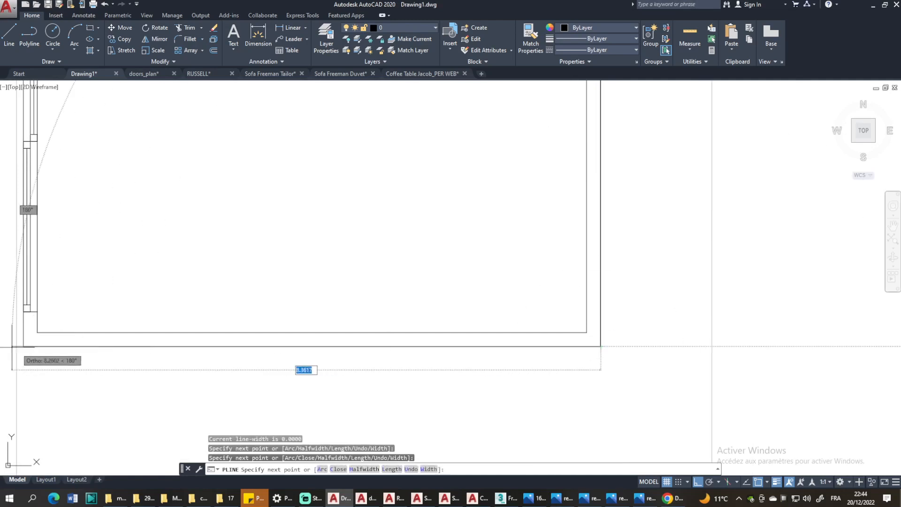
{"action": "left_click", "coordinate": [23, 346]}
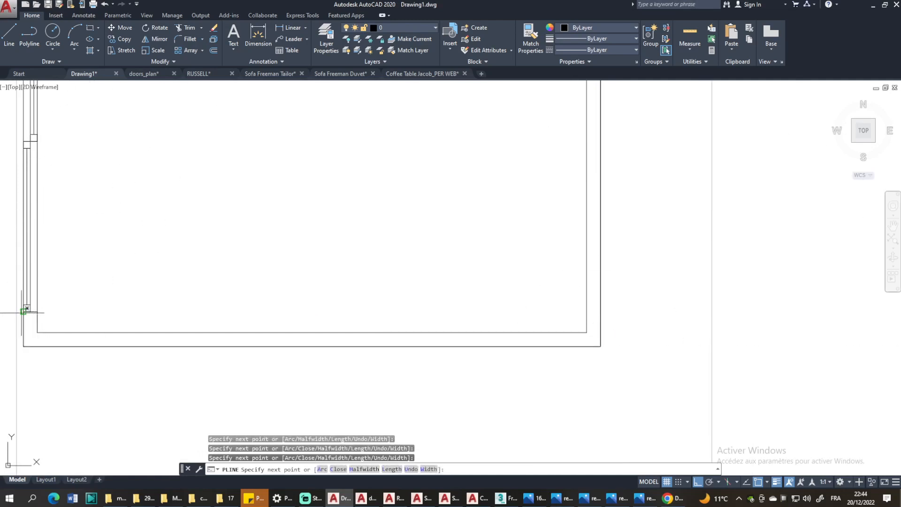
{"action": "left_click", "coordinate": [23, 312]}
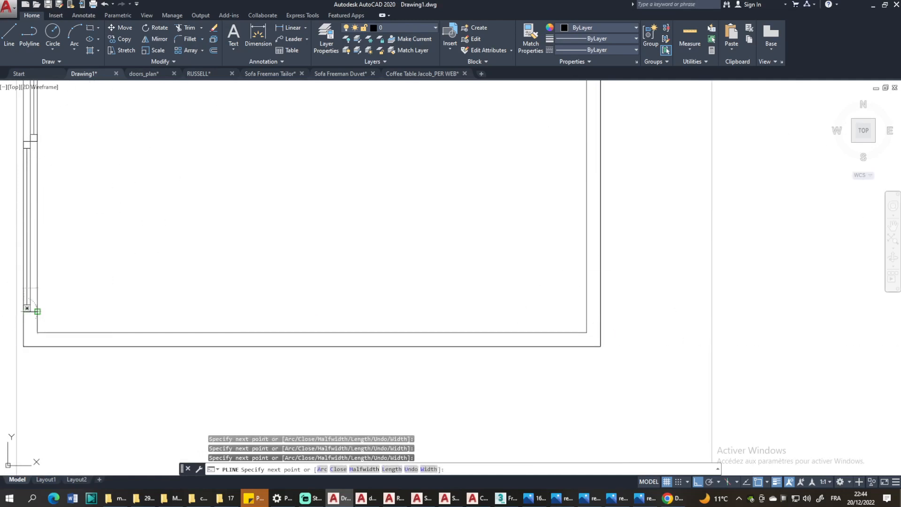
Step: Continue the polyline across the wall thickness and along the lower and right walls' inner faces to its starting corner, and end it
{"action": "left_click", "coordinate": [587, 330]}
{"action": "middle_click_drag", "start_coordinate": [597, 164], "coordinate": [441, 383]}
{"action": "scroll", "coordinate": [428, 234], "scroll_direction": "up", "scroll_amount": 6}
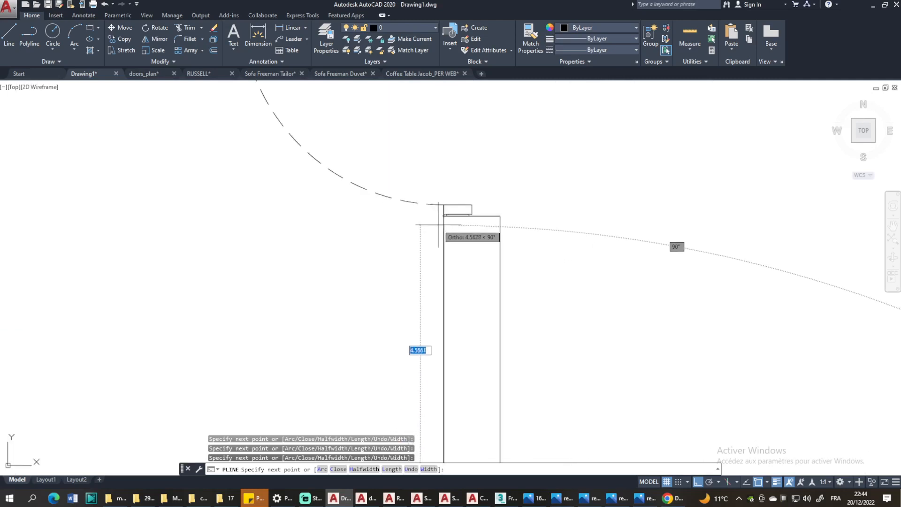
{"action": "left_click", "coordinate": [443, 216]}
{"action": "key", "text": "Return"}
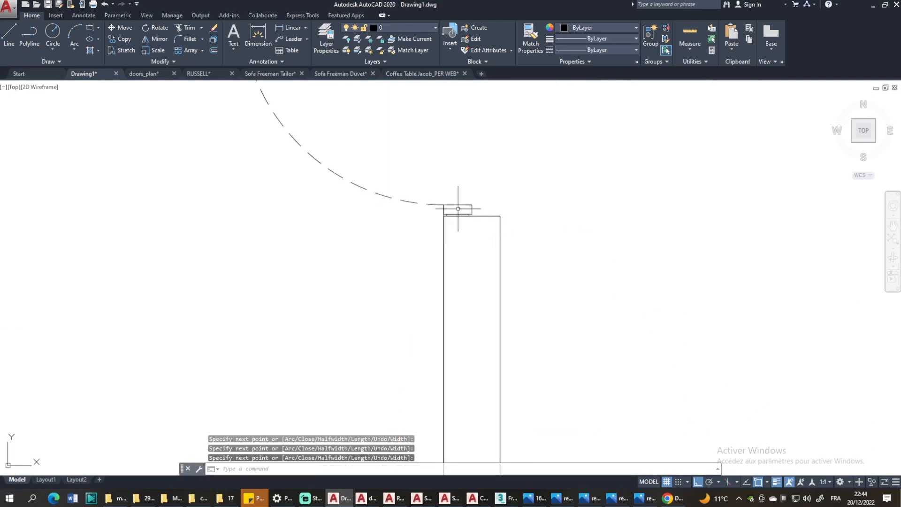
{"action": "scroll", "coordinate": [458, 209], "scroll_direction": "down", "scroll_amount": 6}
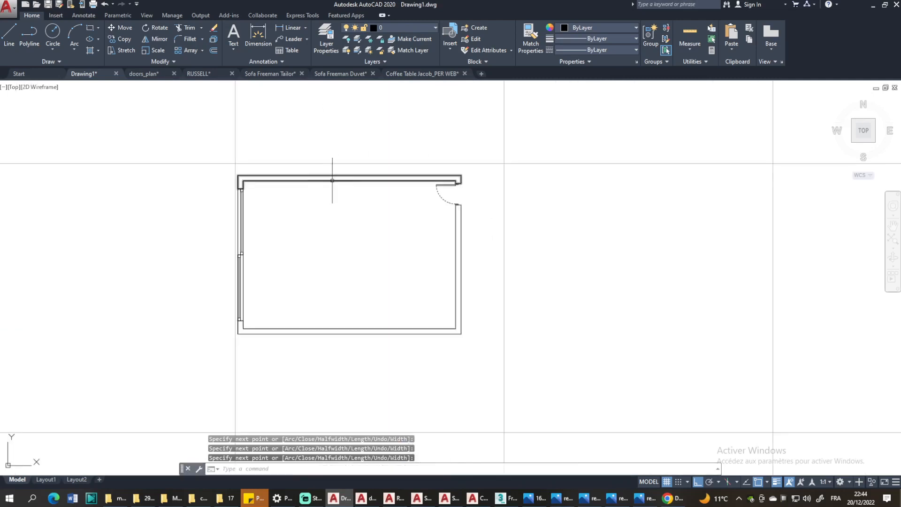
Step: Select both wall polylines, set their lineweight to 0.30 mm and clear the selection
{"action": "scroll", "coordinate": [296, 192], "scroll_direction": "up", "scroll_amount": 2}
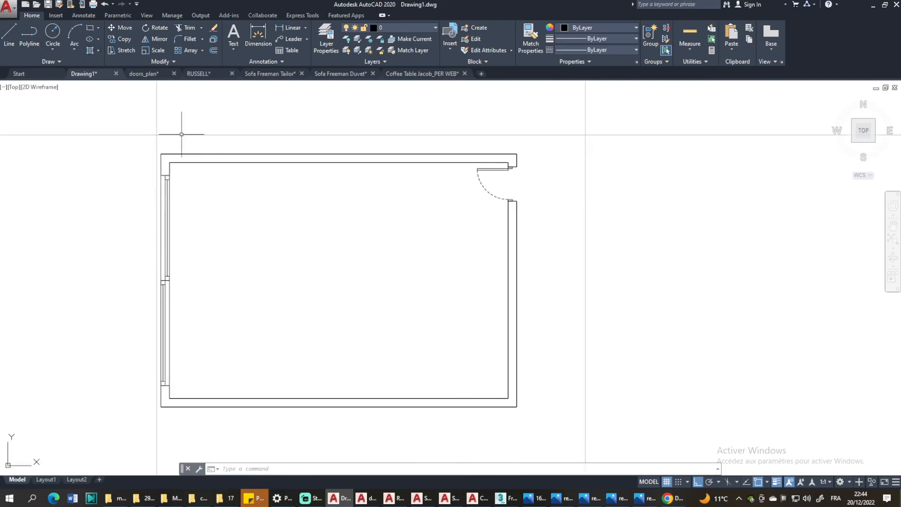
{"action": "left_click", "coordinate": [197, 154]}
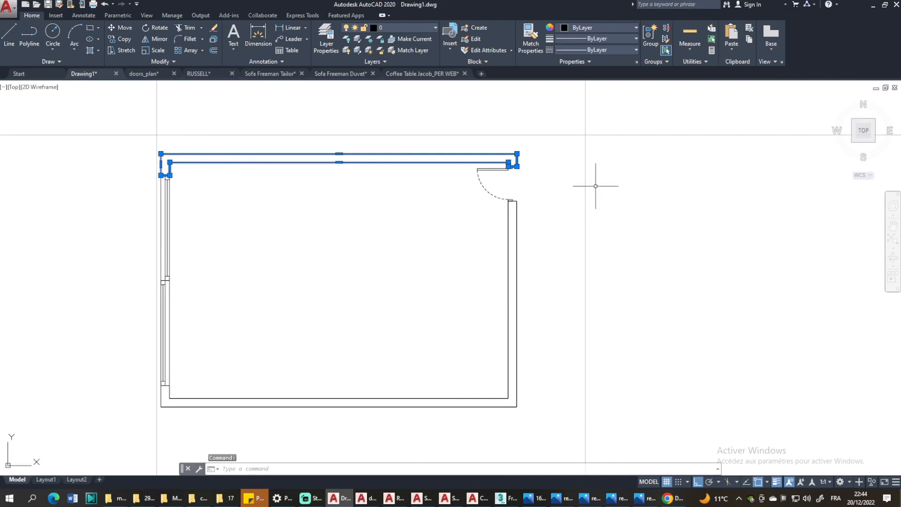
{"action": "left_click", "coordinate": [518, 230]}
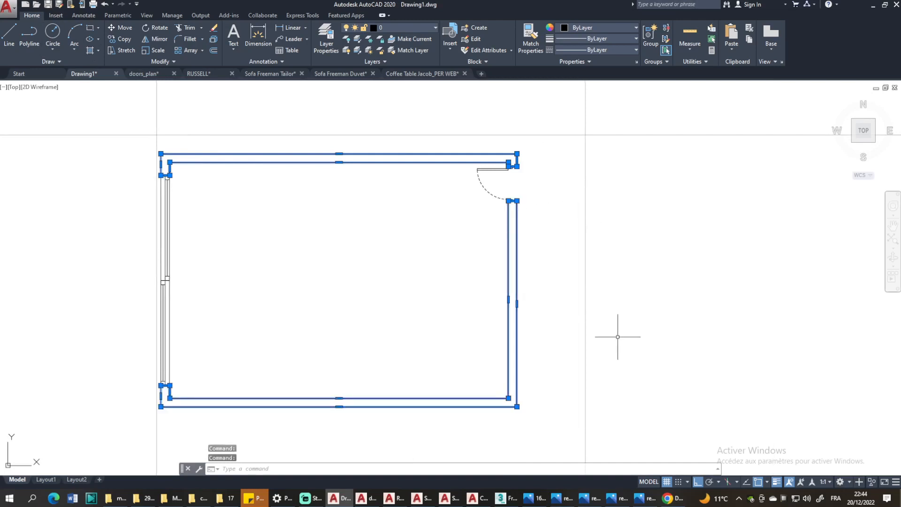
{"action": "middle_click_drag", "start_coordinate": [618, 337], "coordinate": [594, 326]}
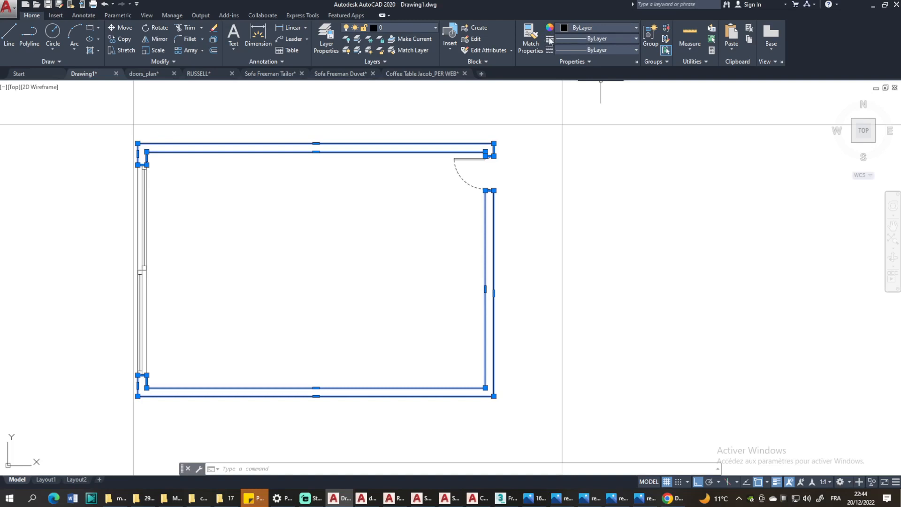
{"action": "left_click", "coordinate": [574, 39]}
{"action": "scroll", "coordinate": [594, 169], "scroll_direction": "down", "scroll_amount": 1}
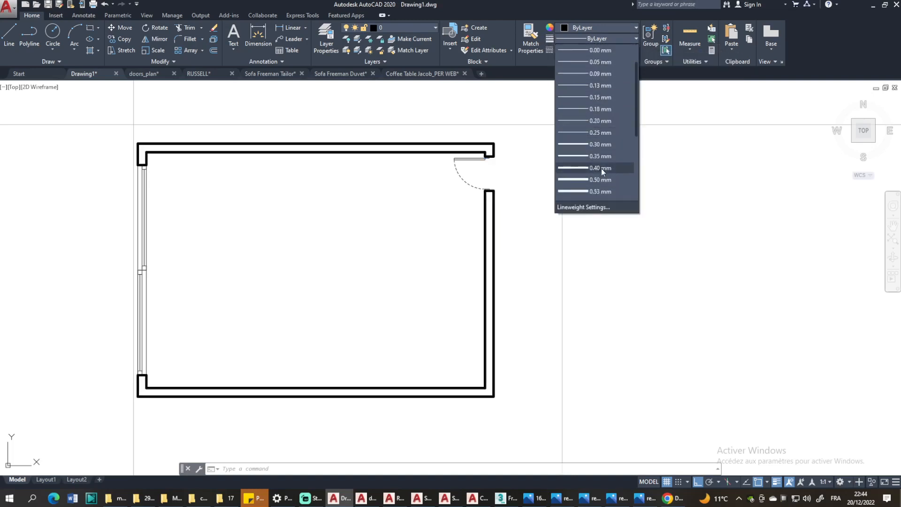
{"action": "left_click", "coordinate": [600, 144]}
{"action": "key", "text": "Escape"}
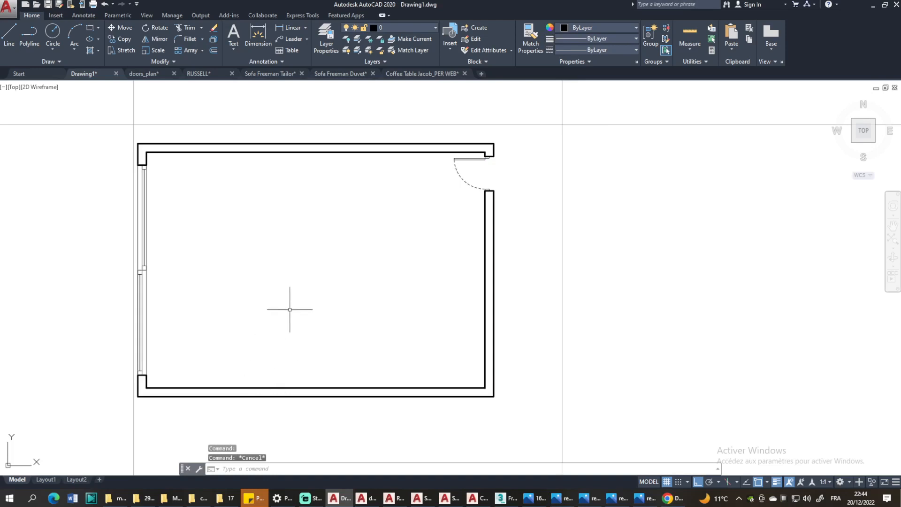
Step: Hatch the interiors of both wall outlines with the ANSI31 pattern
{"action": "scroll", "coordinate": [306, 268], "scroll_direction": "up", "scroll_amount": 2}
{"action": "scroll", "coordinate": [306, 267], "scroll_direction": "down", "scroll_amount": 2}
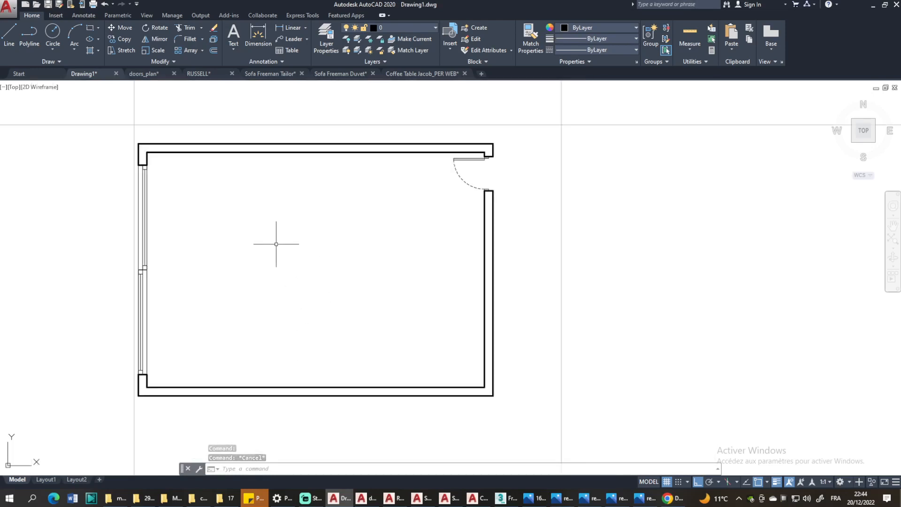
{"action": "middle_click_drag", "start_coordinate": [276, 244], "coordinate": [289, 231]}
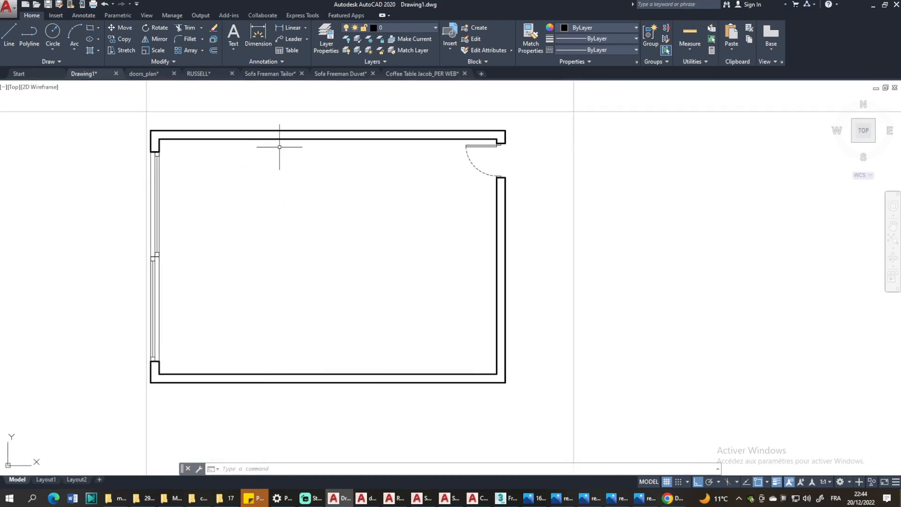
{"action": "left_click", "coordinate": [91, 50]}
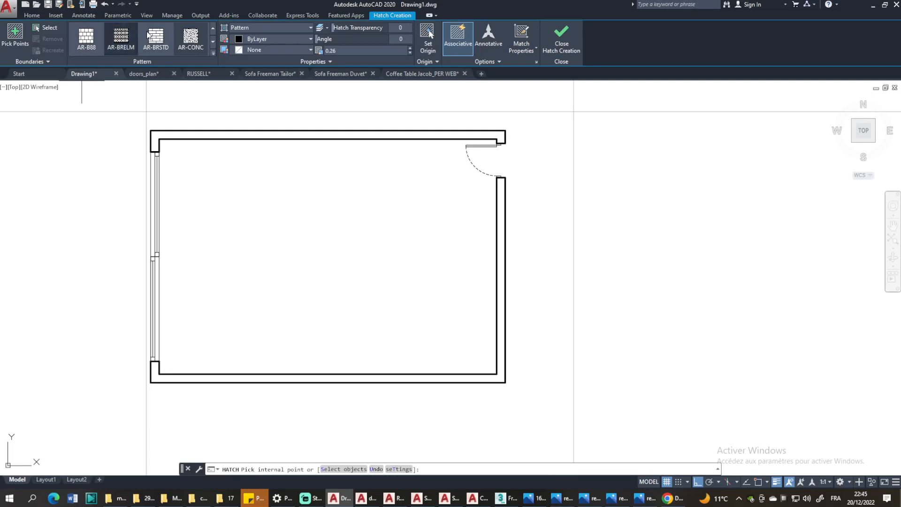
{"action": "left_click", "coordinate": [212, 43]}
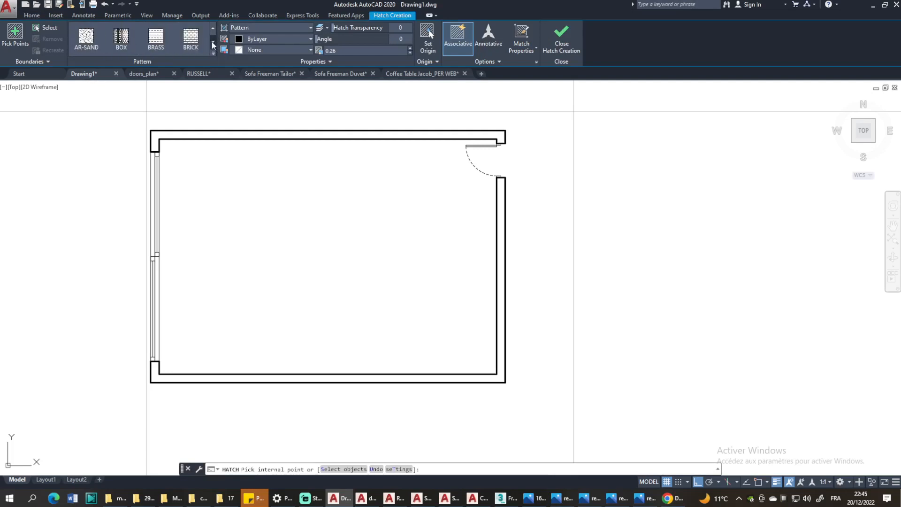
{"action": "left_click", "coordinate": [213, 27]}
{"action": "left_click", "coordinate": [213, 27]}
{"action": "left_click", "coordinate": [213, 28]}
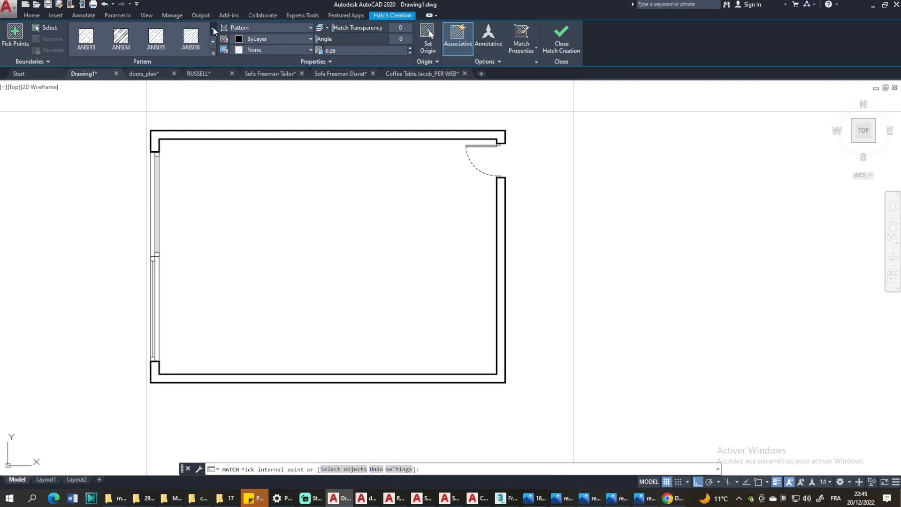
{"action": "left_click", "coordinate": [213, 28]}
{"action": "left_click", "coordinate": [160, 42]}
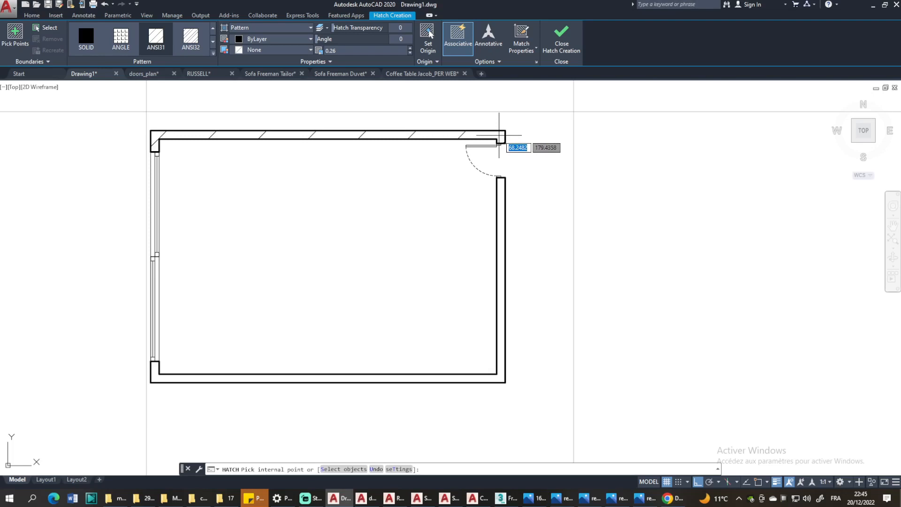
{"action": "left_click", "coordinate": [499, 135]}
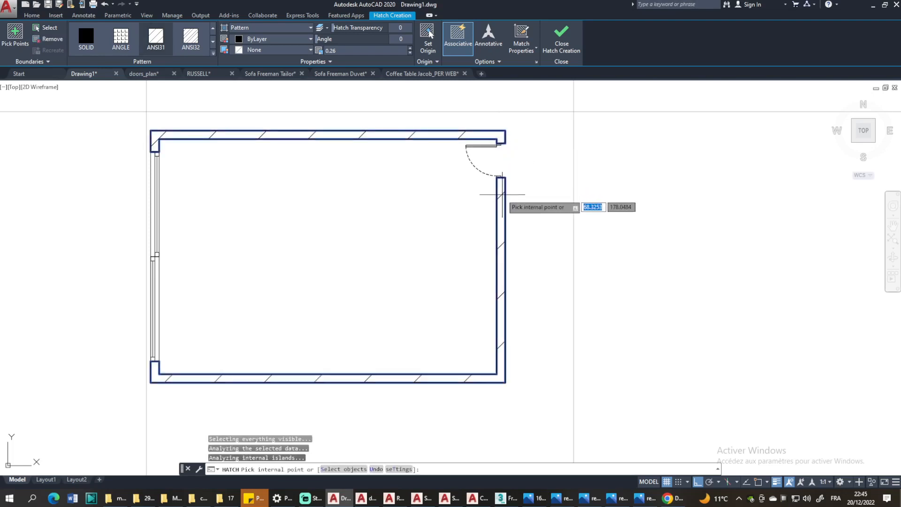
{"action": "key", "text": "Return"}
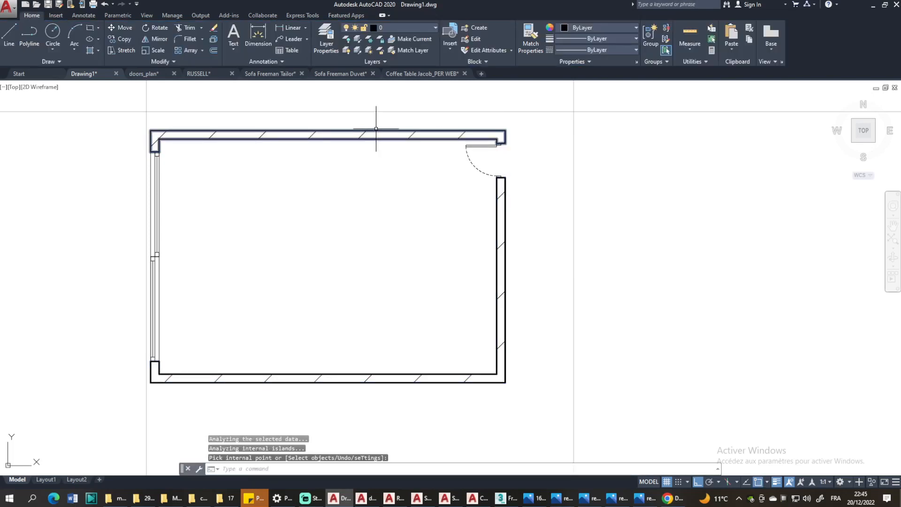
Step: Set the wall hatch's pattern scale to 0.023 and deselect the hatch
{"action": "left_click", "coordinate": [313, 135]}
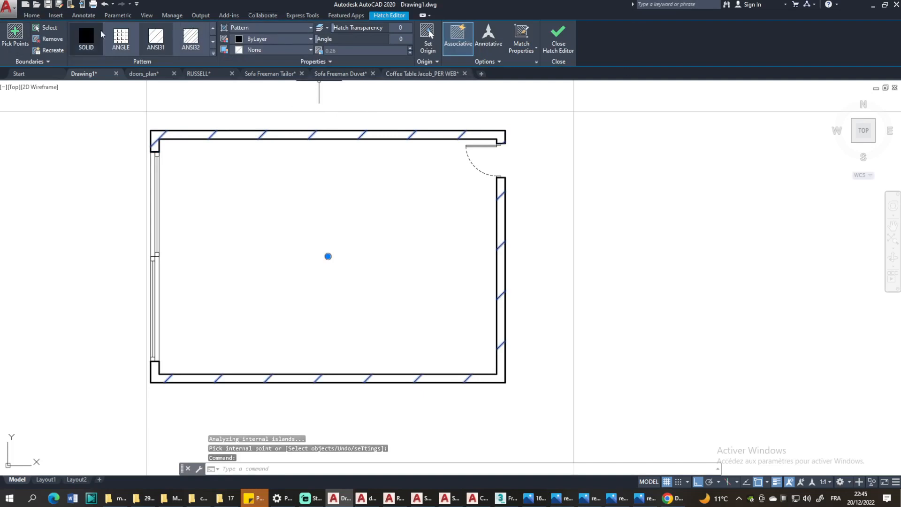
{"action": "left_click", "coordinate": [410, 53]}
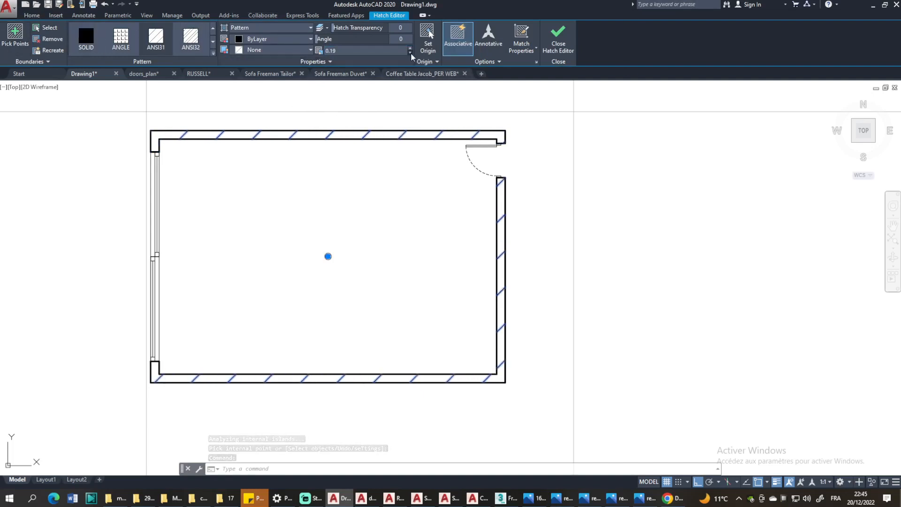
{"action": "left_click", "coordinate": [410, 53]}
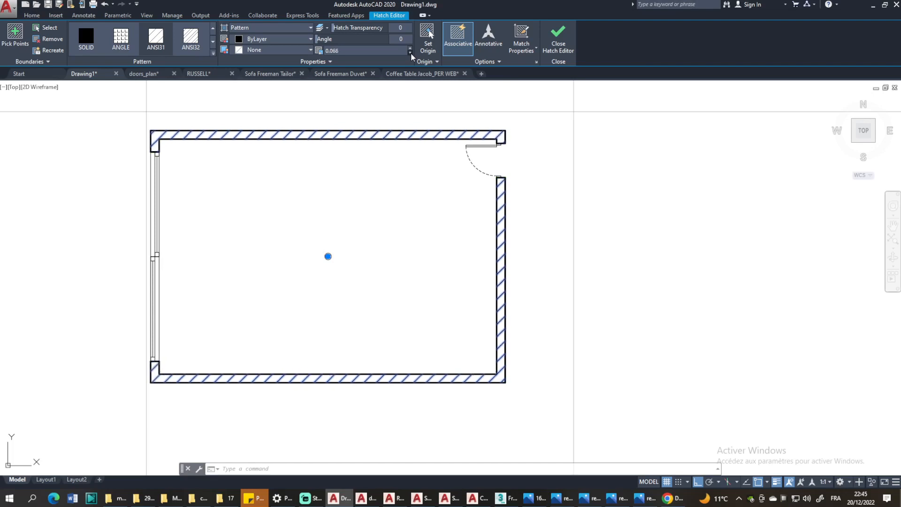
{"action": "left_click", "coordinate": [410, 53]}
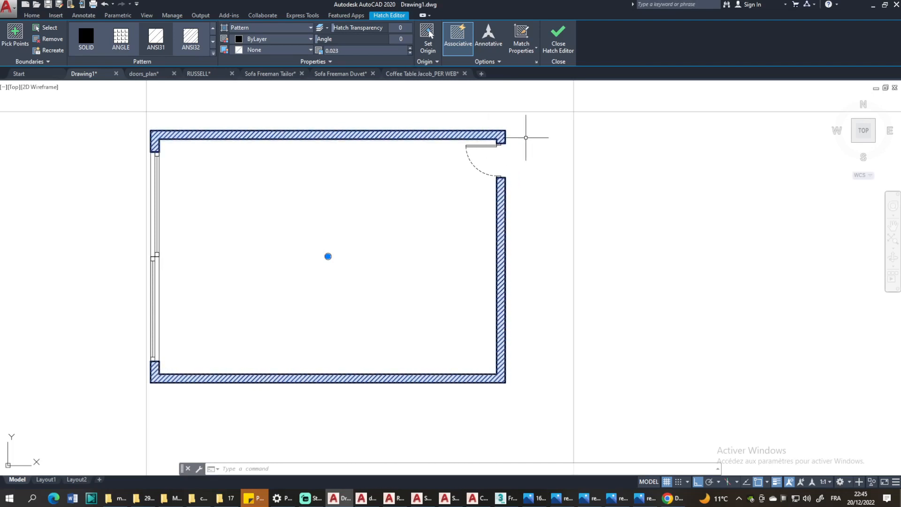
{"action": "key", "text": "Escape"}
{"action": "scroll", "coordinate": [496, 168], "scroll_direction": "down", "scroll_amount": 2}
{"action": "scroll", "coordinate": [499, 180], "scroll_direction": "up", "scroll_amount": 2}
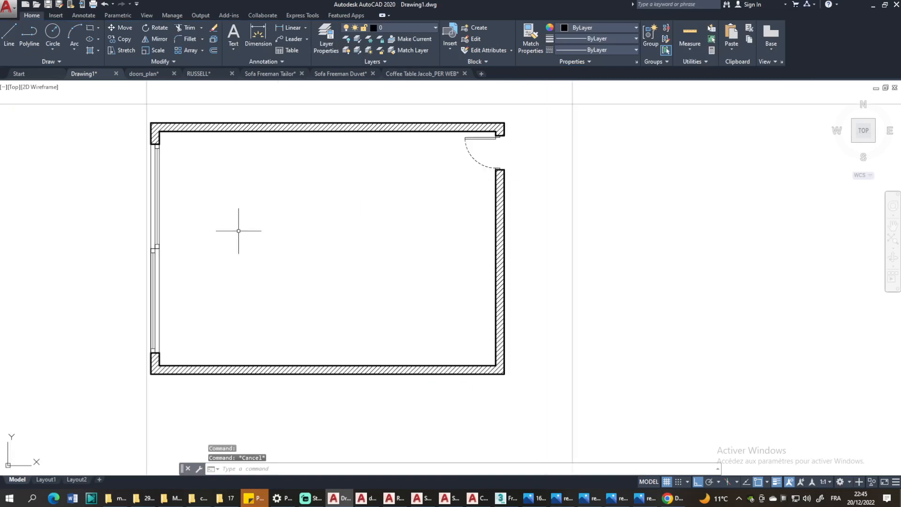
{"action": "middle_click_drag", "start_coordinate": [240, 232], "coordinate": [216, 226]}
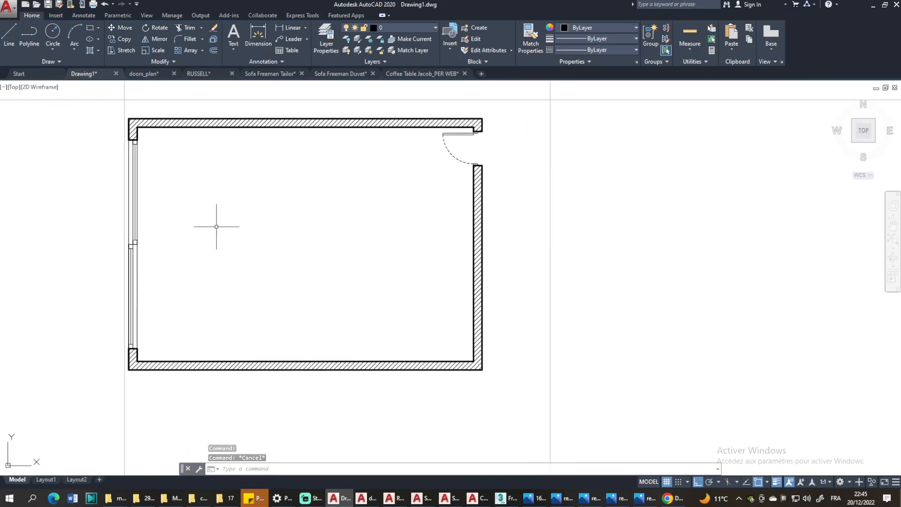
{"action": "left_click", "coordinate": [439, 124]}
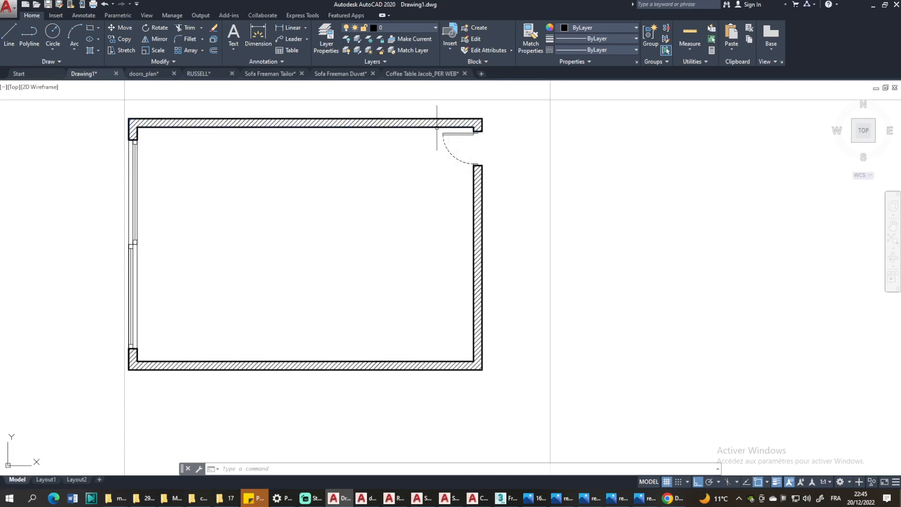